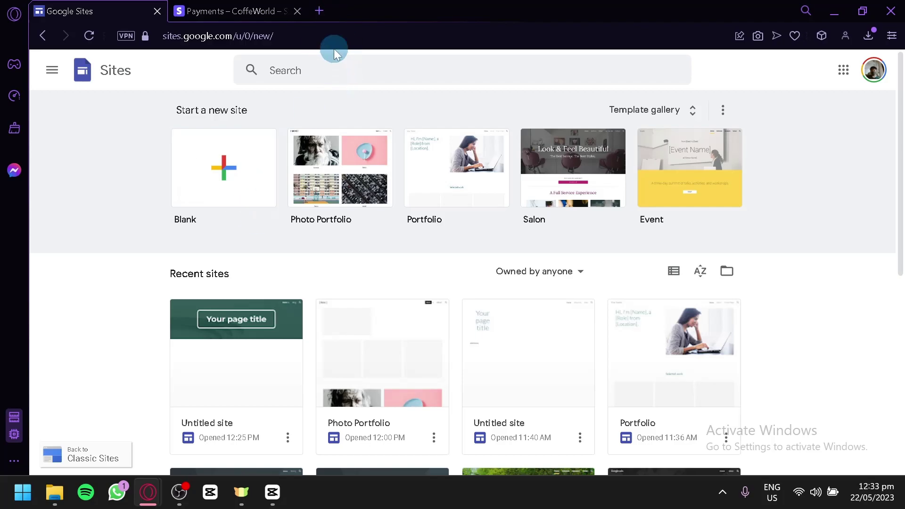
Search the web for "googel site", open Google Sites from the results and close the duplicate Google Sites tab
{"action": "left_click", "coordinate": [319, 11]}
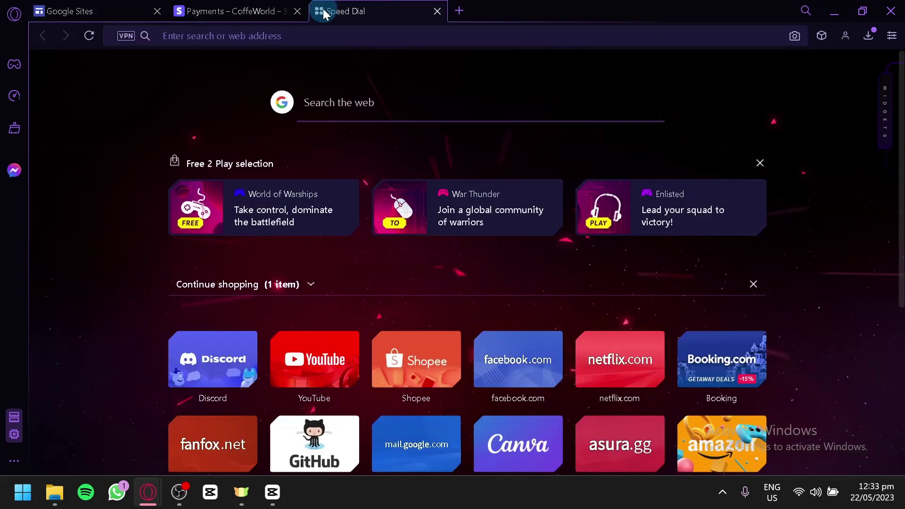
{"action": "type", "text": "googel site"}
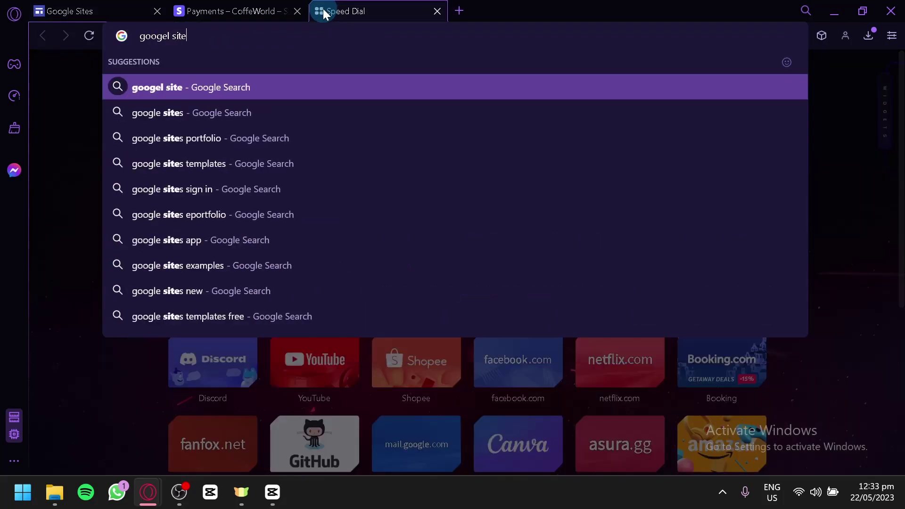
{"action": "key", "text": "Return"}
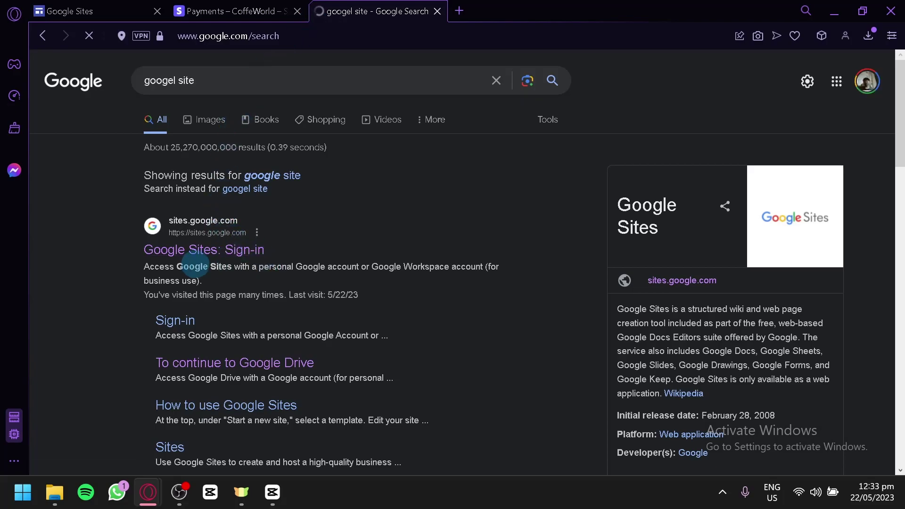
{"action": "left_click", "coordinate": [235, 242]}
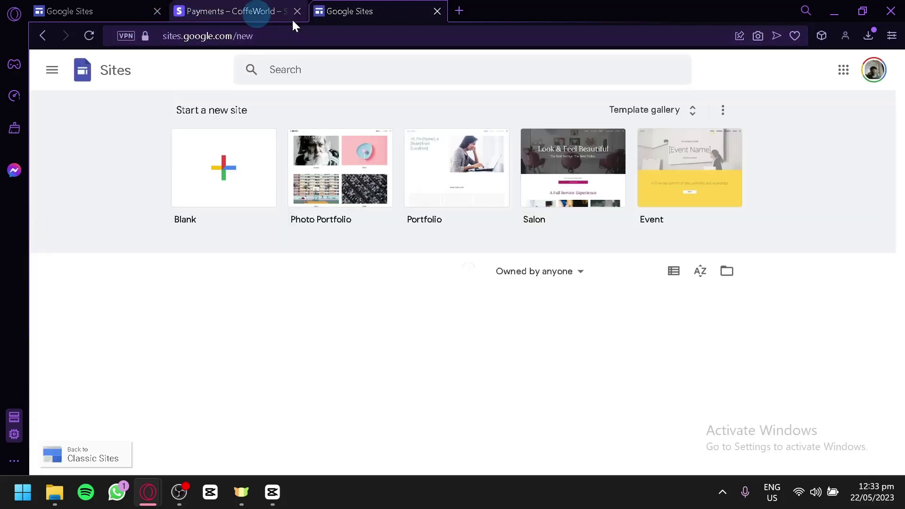
{"action": "left_click_drag", "start_coordinate": [372, 10], "coordinate": [225, 5]}
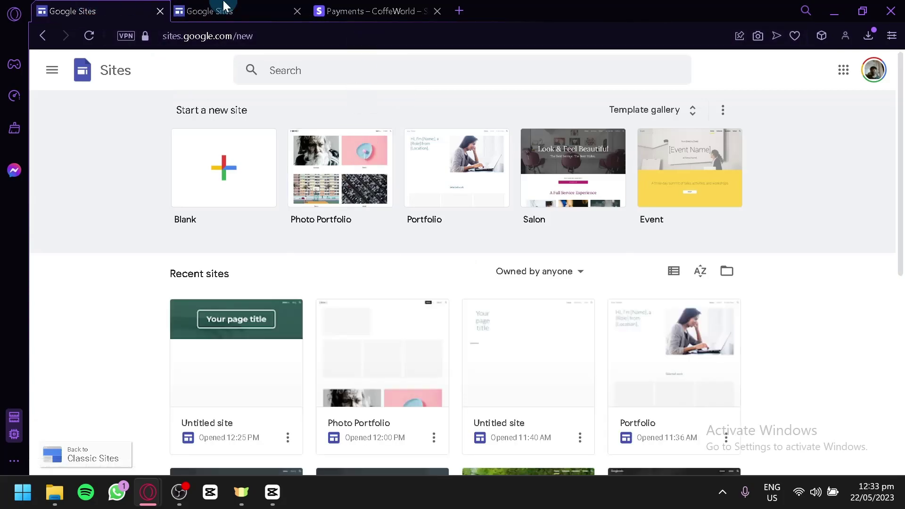
{"action": "left_click", "coordinate": [297, 10]}
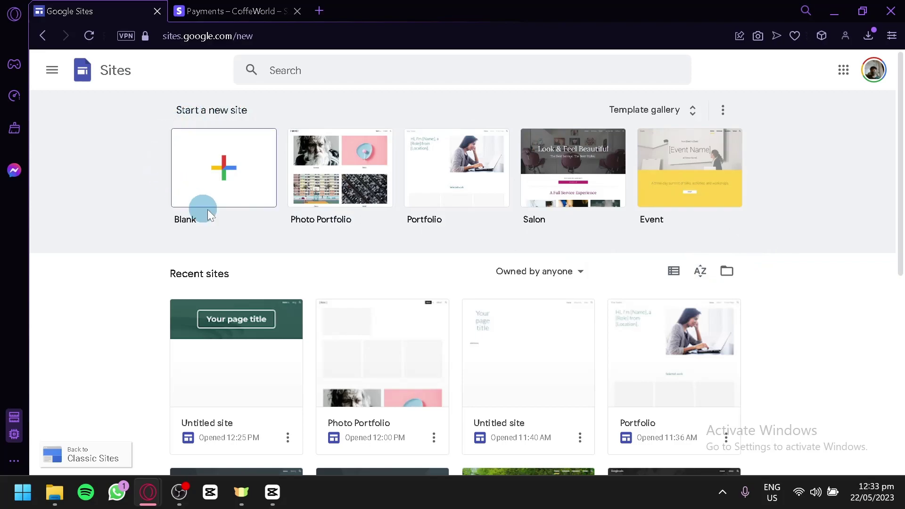
Browse the Personal, Work, Small business and Education site templates in the template gallery and return to the start page
{"action": "left_click", "coordinate": [665, 111]}
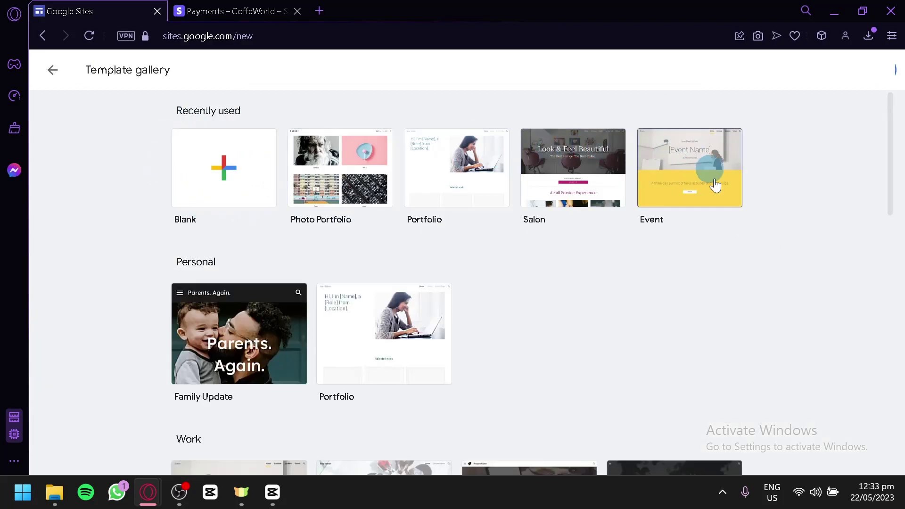
{"action": "scroll", "coordinate": [650, 216], "scroll_direction": "down", "scroll_amount": 2}
{"action": "scroll", "coordinate": [153, 253], "scroll_direction": "down", "scroll_amount": 5}
{"action": "scroll", "coordinate": [153, 253], "scroll_direction": "down", "scroll_amount": 8}
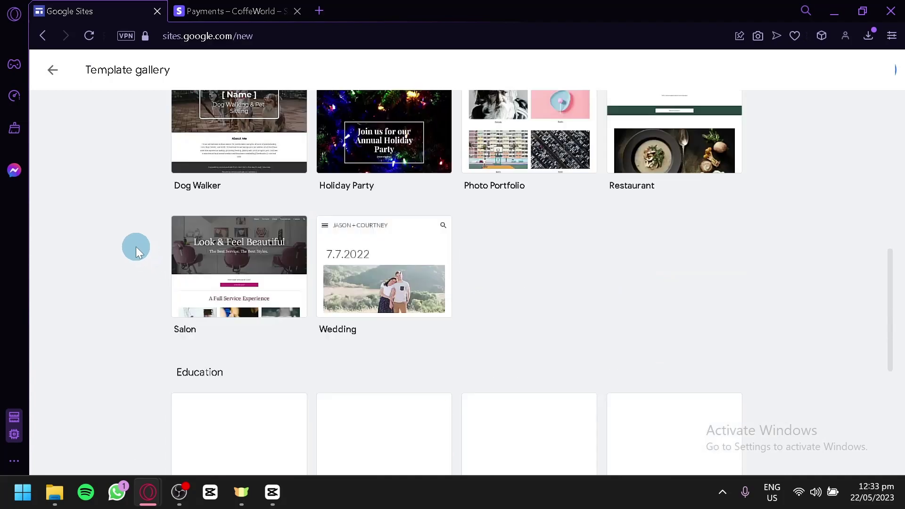
{"action": "scroll", "coordinate": [143, 185], "scroll_direction": "up", "scroll_amount": 8}
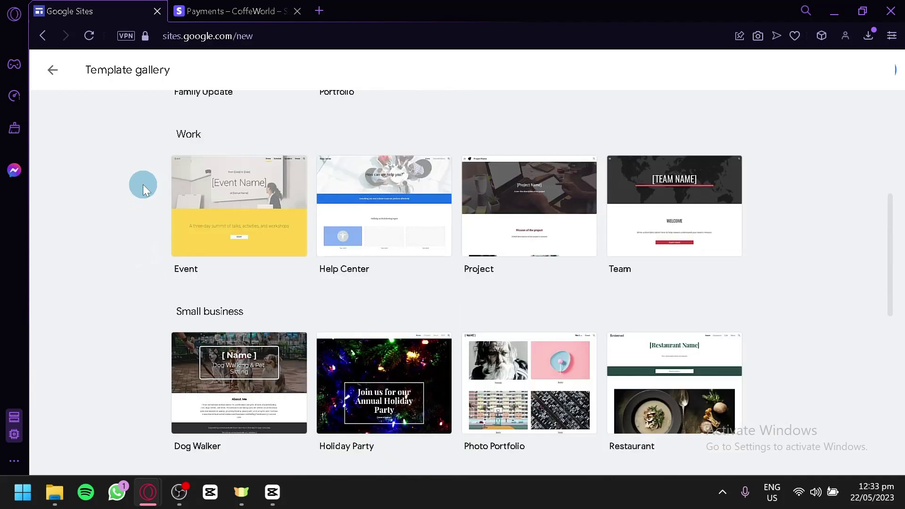
{"action": "scroll", "coordinate": [143, 184], "scroll_direction": "up", "scroll_amount": 7}
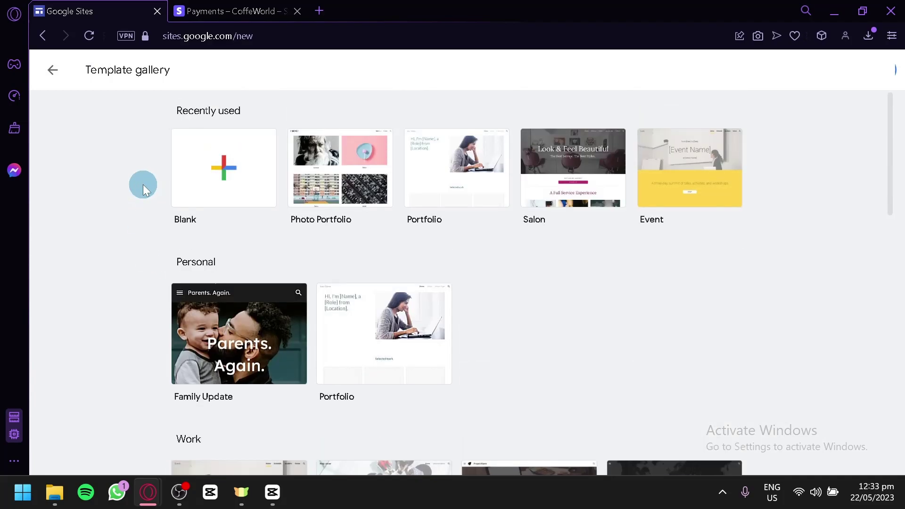
{"action": "scroll", "coordinate": [143, 184], "scroll_direction": "down", "scroll_amount": 15}
{"action": "scroll", "coordinate": [143, 185], "scroll_direction": "down", "scroll_amount": 2}
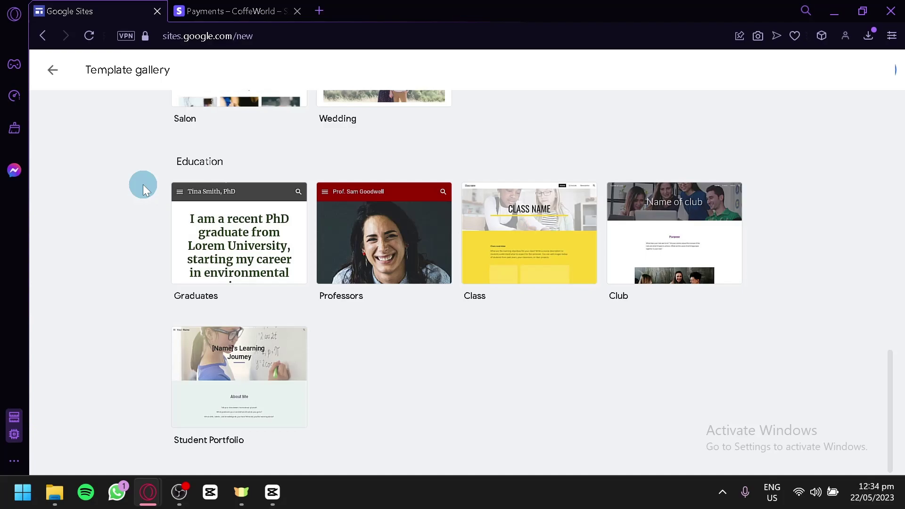
{"action": "scroll", "coordinate": [143, 184], "scroll_direction": "up", "scroll_amount": 15}
{"action": "scroll", "coordinate": [143, 184], "scroll_direction": "up", "scroll_amount": 1}
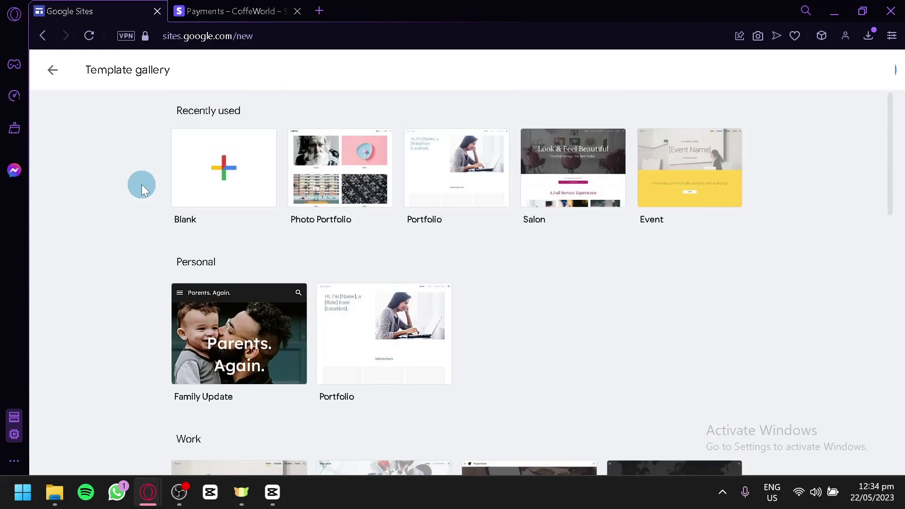
{"action": "scroll", "coordinate": [331, 222], "scroll_direction": "down", "scroll_amount": 6}
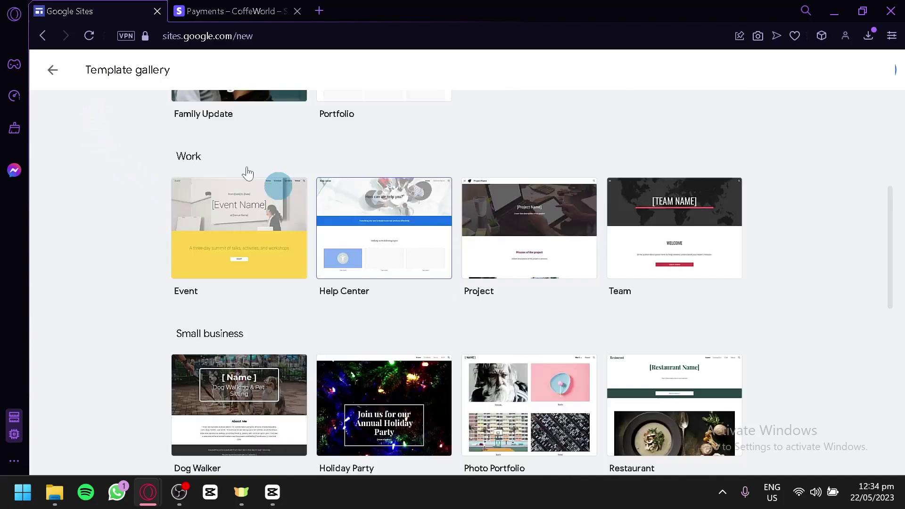
{"action": "left_click", "coordinate": [52, 69]}
Look through the recent sites and check the options available for the first untitled site
{"action": "scroll", "coordinate": [255, 147], "scroll_direction": "down", "scroll_amount": 2}
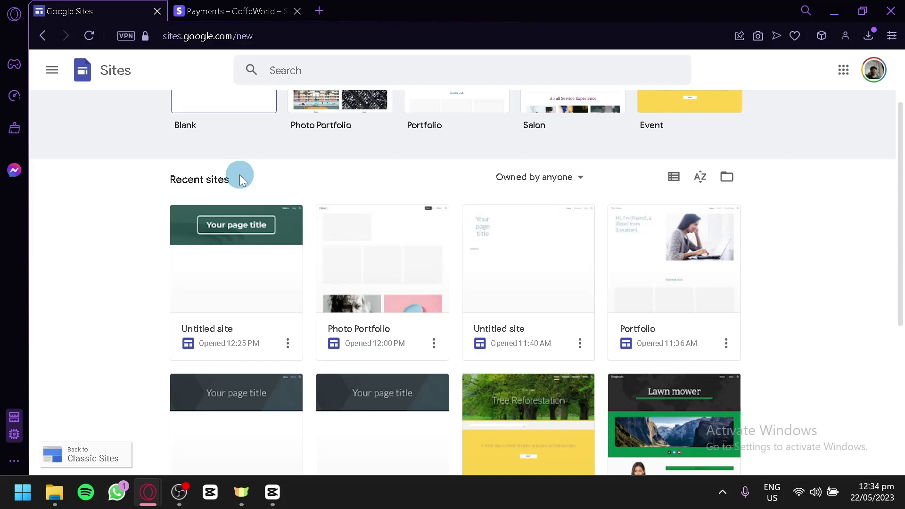
{"action": "scroll", "coordinate": [240, 178], "scroll_direction": "down", "scroll_amount": 5}
{"action": "scroll", "coordinate": [238, 176], "scroll_direction": "up", "scroll_amount": 3}
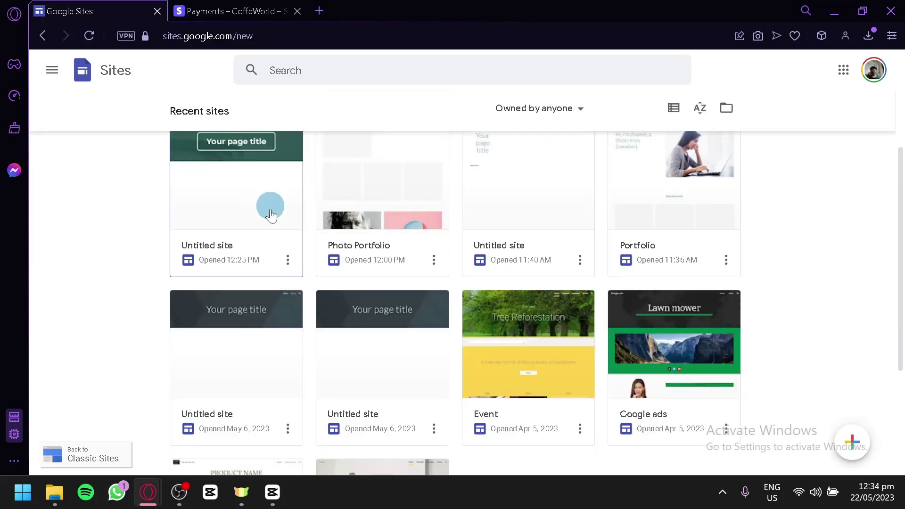
{"action": "scroll", "coordinate": [290, 287], "scroll_direction": "up", "scroll_amount": 2}
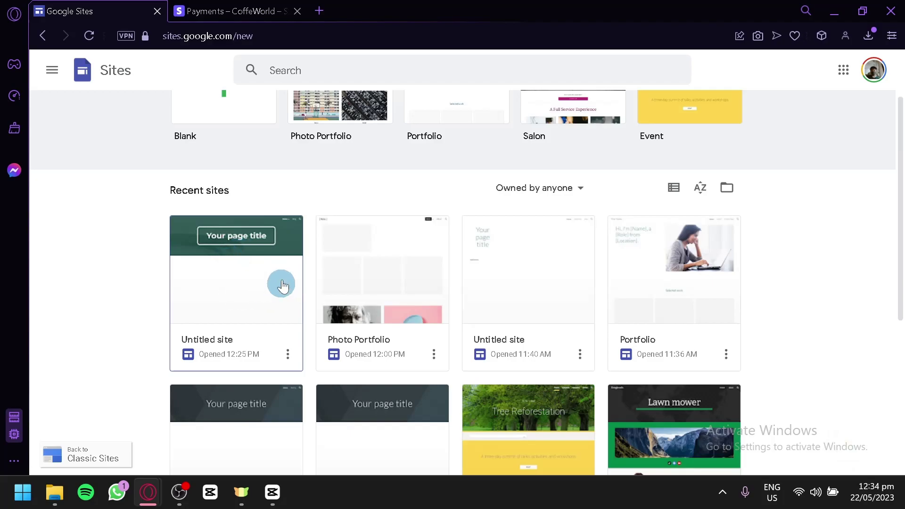
{"action": "left_click", "coordinate": [287, 354]}
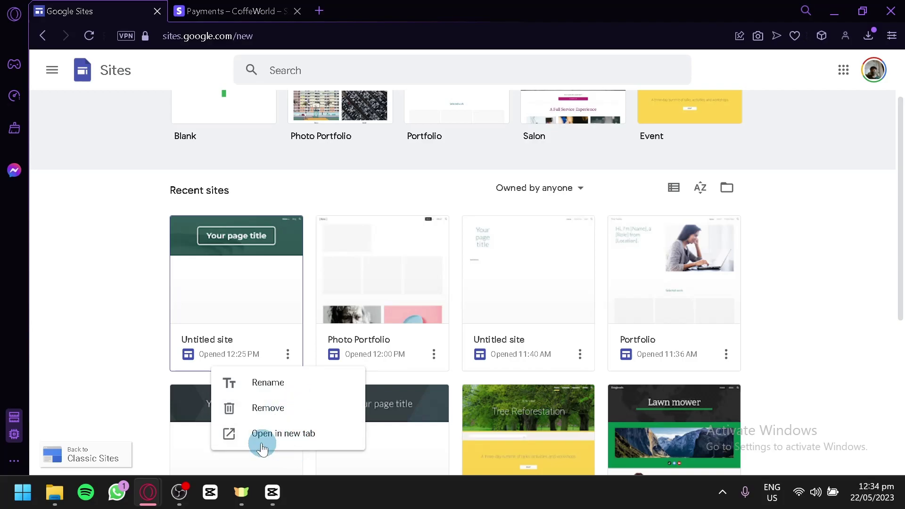
{"action": "left_click", "coordinate": [79, 307]}
{"action": "scroll", "coordinate": [79, 306], "scroll_direction": "up", "scroll_amount": 2}
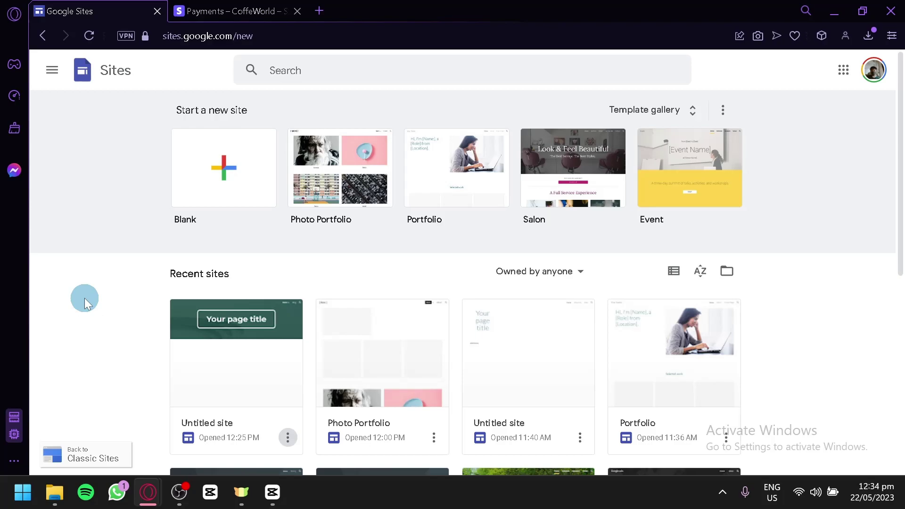
Create a new blank site and select its page title
{"action": "left_click", "coordinate": [253, 183]}
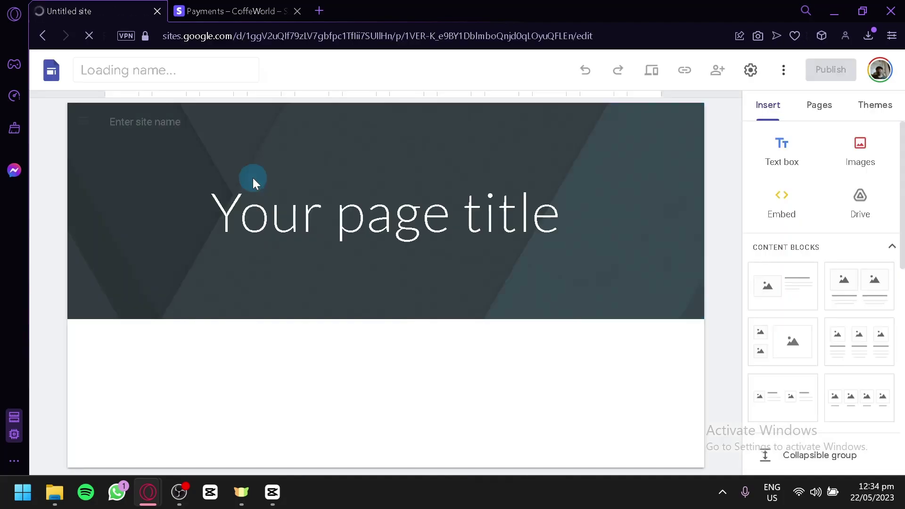
{"action": "left_click", "coordinate": [252, 180]}
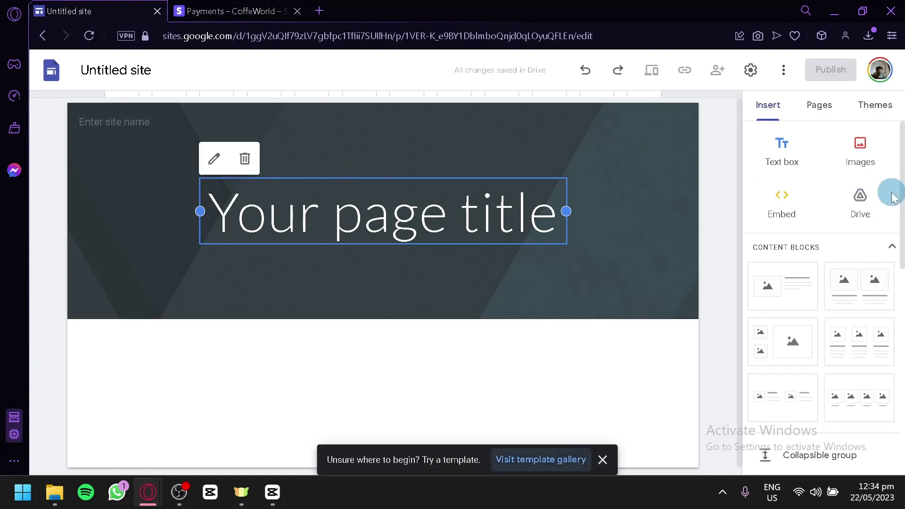
Examine the content blocks and elements that can be inserted into the site
{"action": "scroll", "coordinate": [883, 192], "scroll_direction": "down", "scroll_amount": 8}
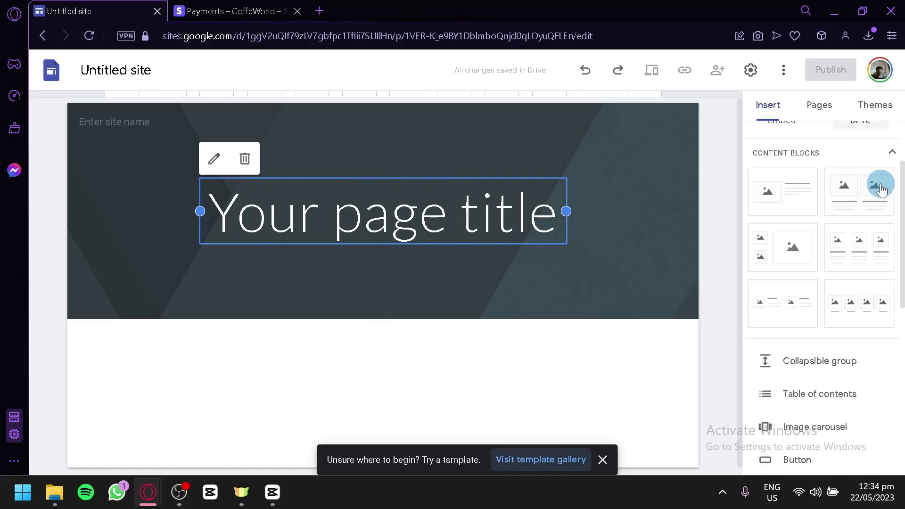
{"action": "scroll", "coordinate": [882, 190], "scroll_direction": "down", "scroll_amount": 2}
{"action": "scroll", "coordinate": [882, 189], "scroll_direction": "up", "scroll_amount": 10}
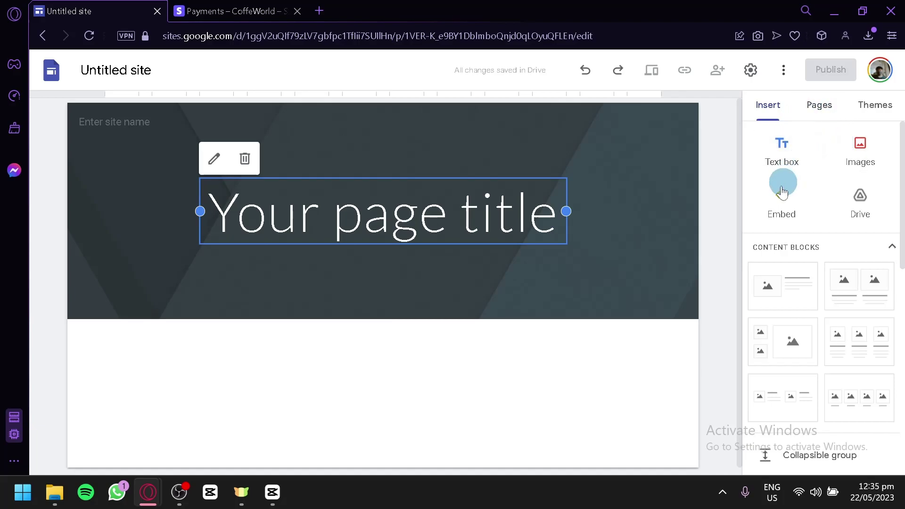
{"action": "scroll", "coordinate": [830, 212], "scroll_direction": "down", "scroll_amount": 3}
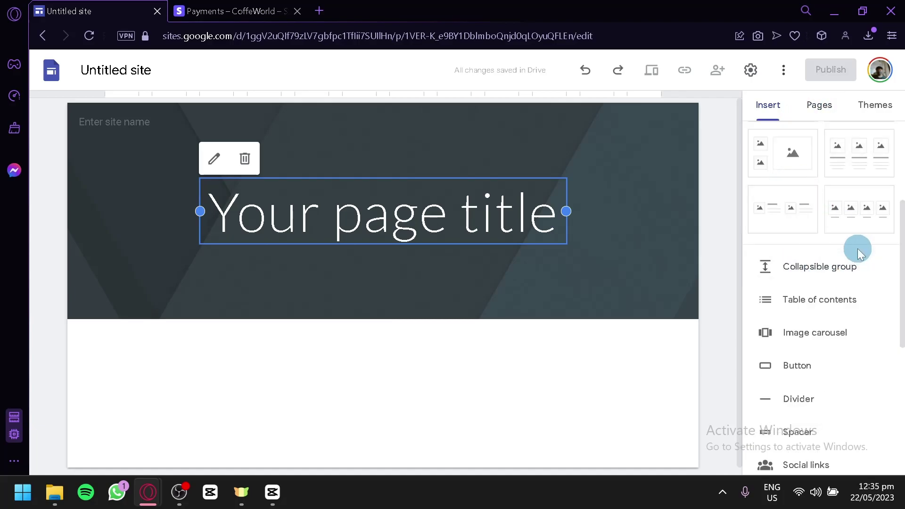
{"action": "scroll", "coordinate": [856, 247], "scroll_direction": "up", "scroll_amount": 1}
{"action": "scroll", "coordinate": [801, 283], "scroll_direction": "down", "scroll_amount": 5}
{"action": "scroll", "coordinate": [839, 311], "scroll_direction": "up", "scroll_amount": 8}
{"action": "scroll", "coordinate": [839, 309], "scroll_direction": "down", "scroll_amount": 6}
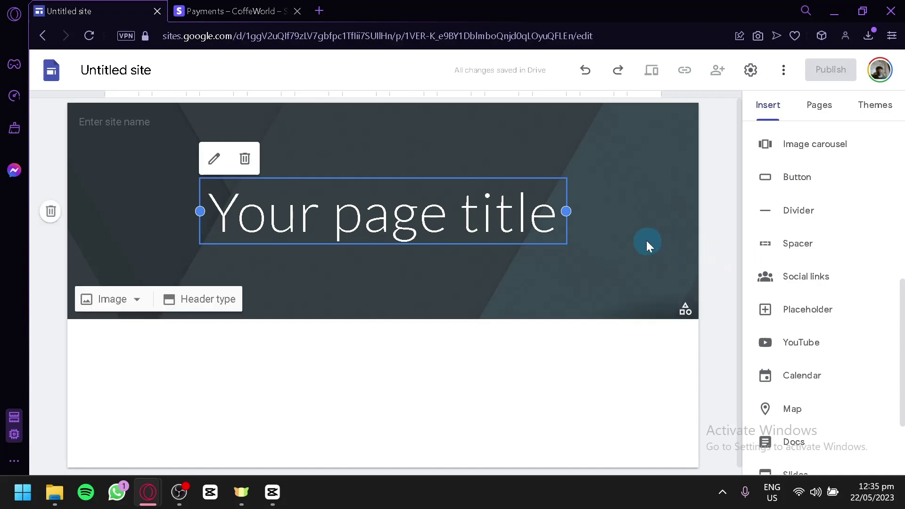
Replace the placeholder page title in the header with "Store name"
{"action": "double_click", "coordinate": [542, 214]}
{"action": "triple_click", "coordinate": [542, 214]}
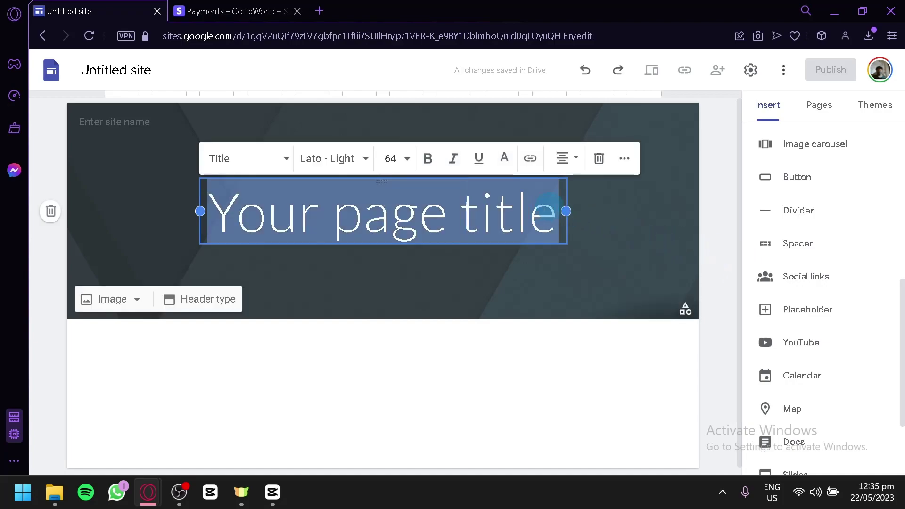
{"action": "key", "text": "BackSpace"}
{"action": "type", "text": "Sotre"}
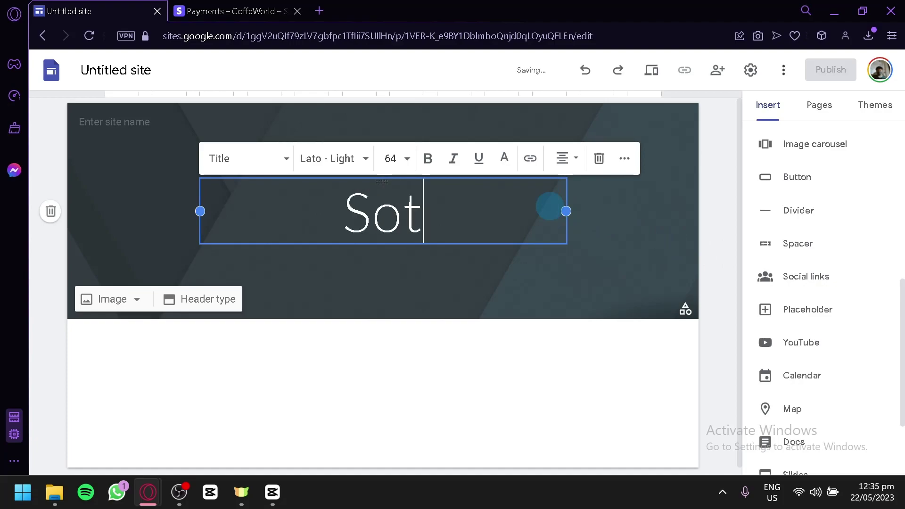
{"action": "key", "text": "BackSpace"}
{"action": "key", "text": "BackSpace"}
{"action": "key", "text": "BackSpace"}
{"action": "type", "text": "tore name"}
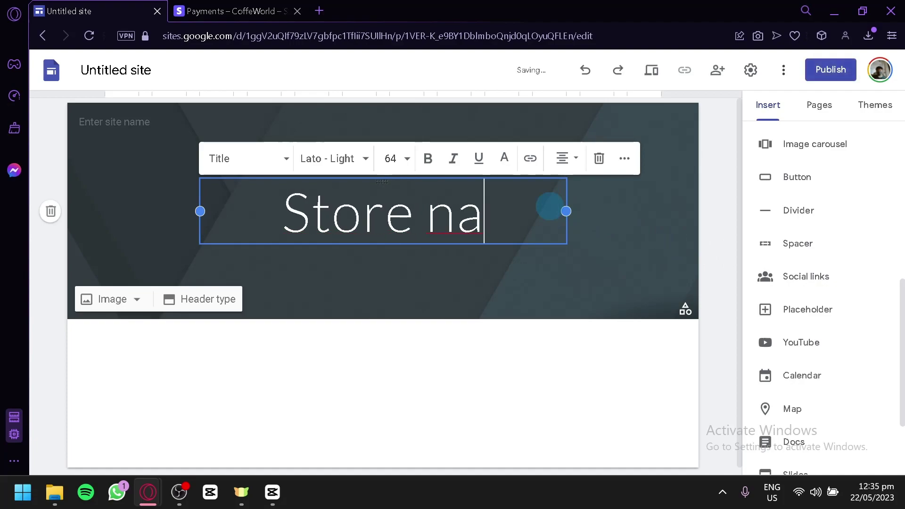
Try the Cover, Large banner and Banner header types, and set the page header to Title only
{"action": "left_click", "coordinate": [182, 301]}
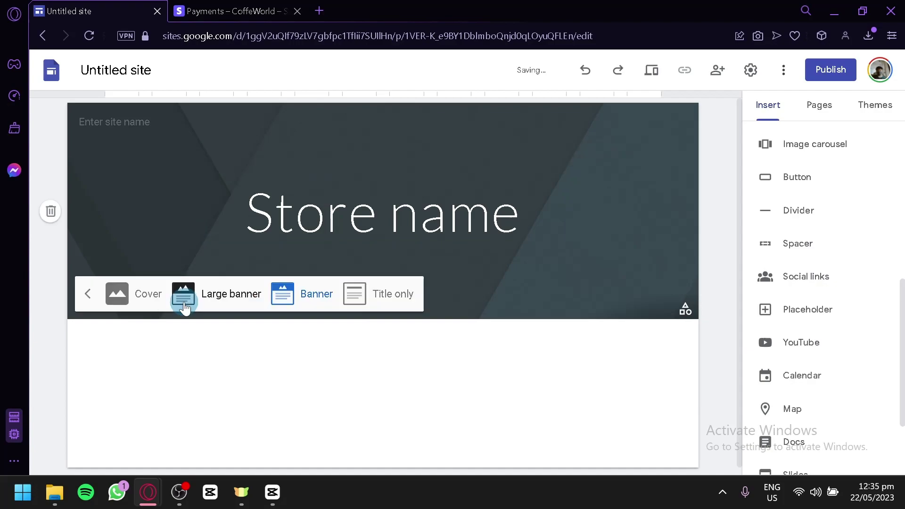
{"action": "left_click", "coordinate": [139, 304]}
{"action": "left_click", "coordinate": [212, 462]}
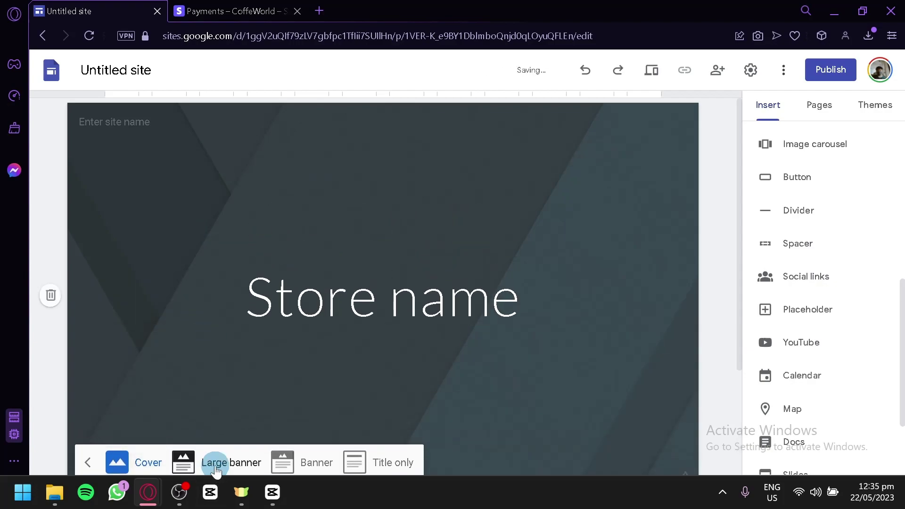
{"action": "left_click", "coordinate": [306, 404]}
{"action": "left_click", "coordinate": [376, 285]}
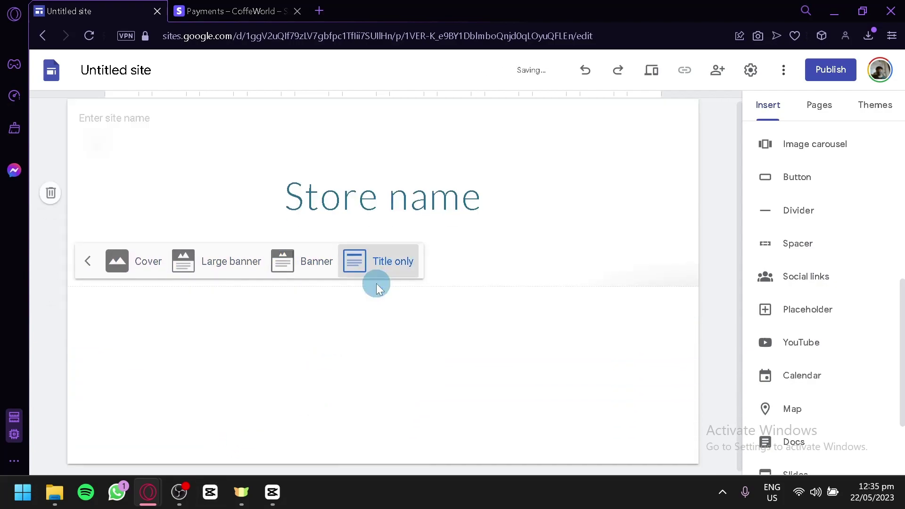
{"action": "left_click", "coordinate": [459, 115]}
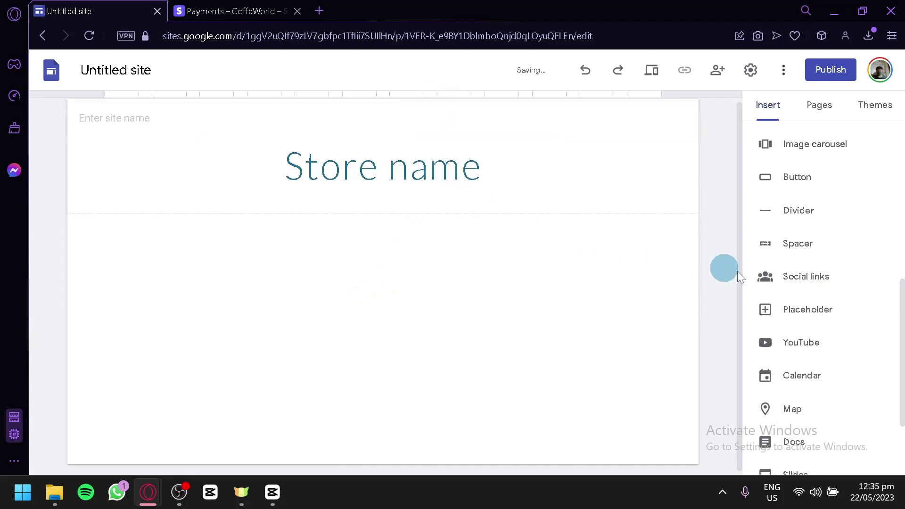
Open the image picker for the page and look through its Google Drive, Link and Google Images sources
{"action": "scroll", "coordinate": [838, 283], "scroll_direction": "up", "scroll_amount": 5}
{"action": "left_click", "coordinate": [867, 146]}
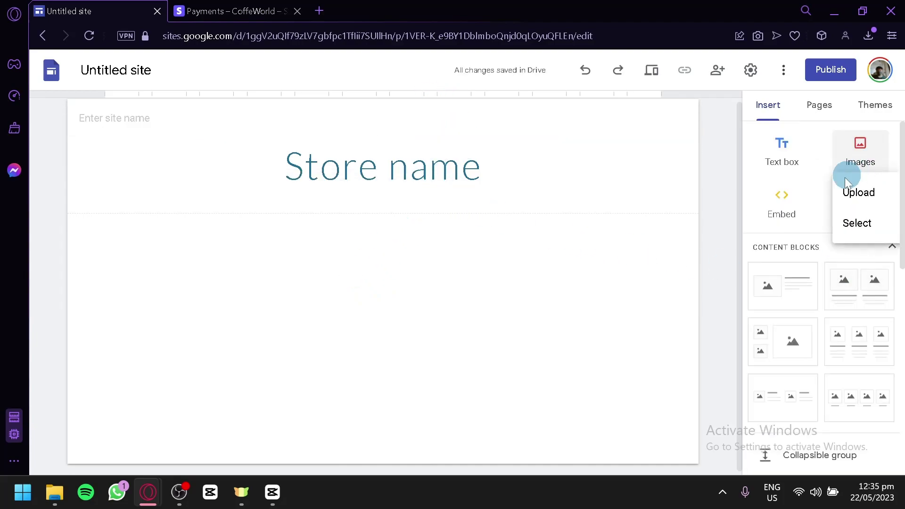
{"action": "left_click", "coordinate": [404, 250]}
{"action": "left_click", "coordinate": [861, 146]}
{"action": "left_click", "coordinate": [866, 227]}
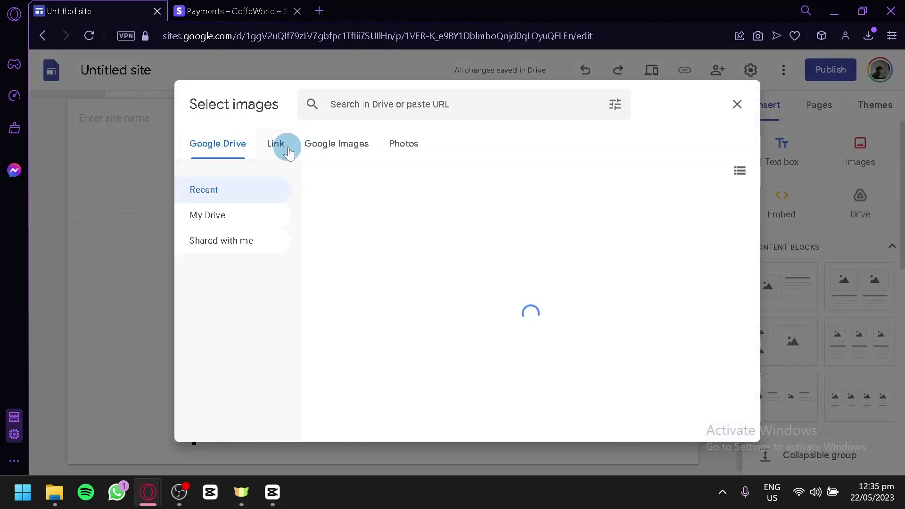
{"action": "left_click", "coordinate": [280, 147]}
{"action": "left_click", "coordinate": [342, 145]}
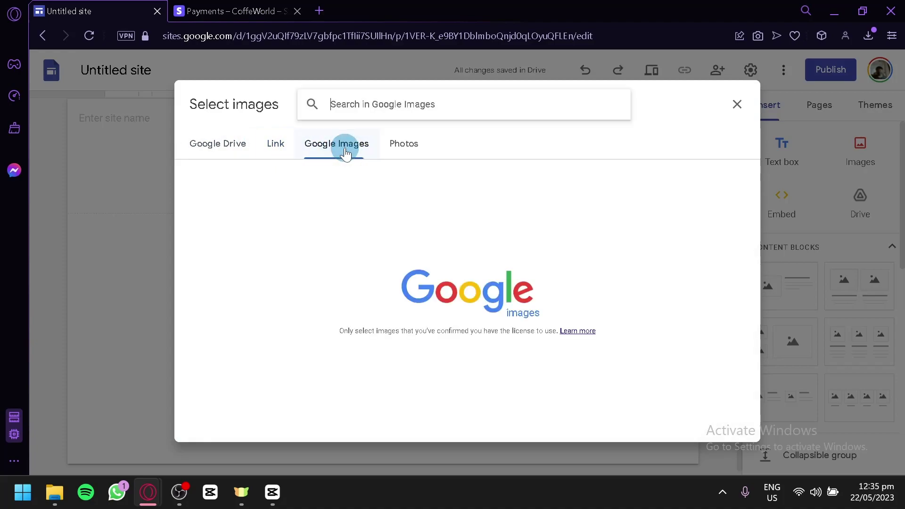
{"action": "left_click", "coordinate": [403, 140]}
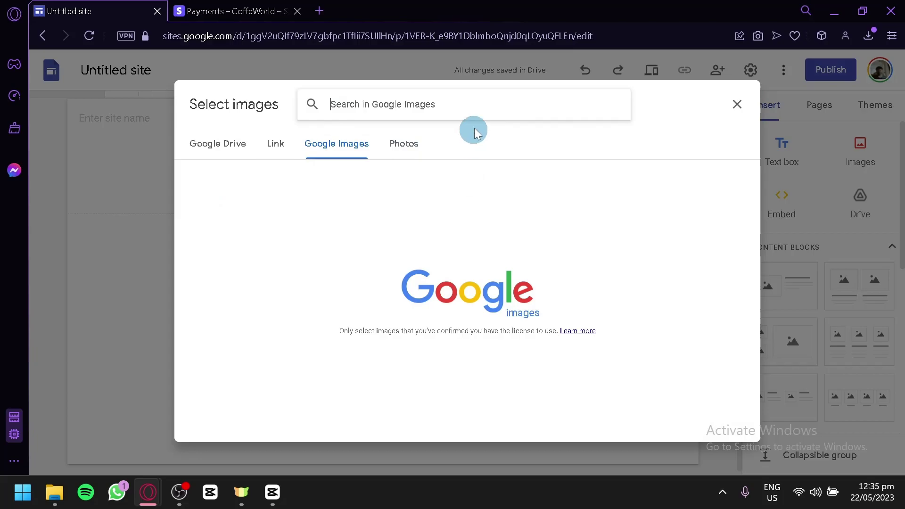
Search Google Images for "background" and insert the purple night-sky picture with the crescent moon
{"action": "type", "text": "background"}
{"action": "key", "text": "Return"}
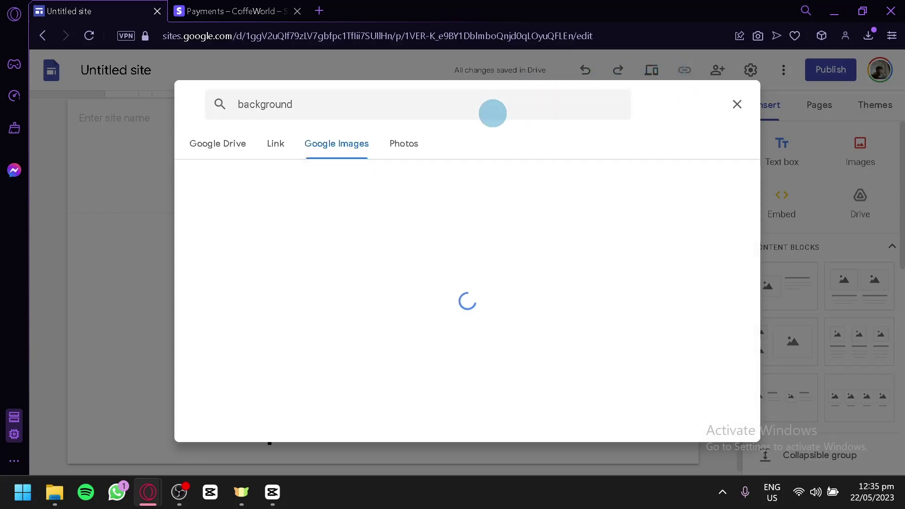
{"action": "scroll", "coordinate": [518, 278], "scroll_direction": "down", "scroll_amount": 4}
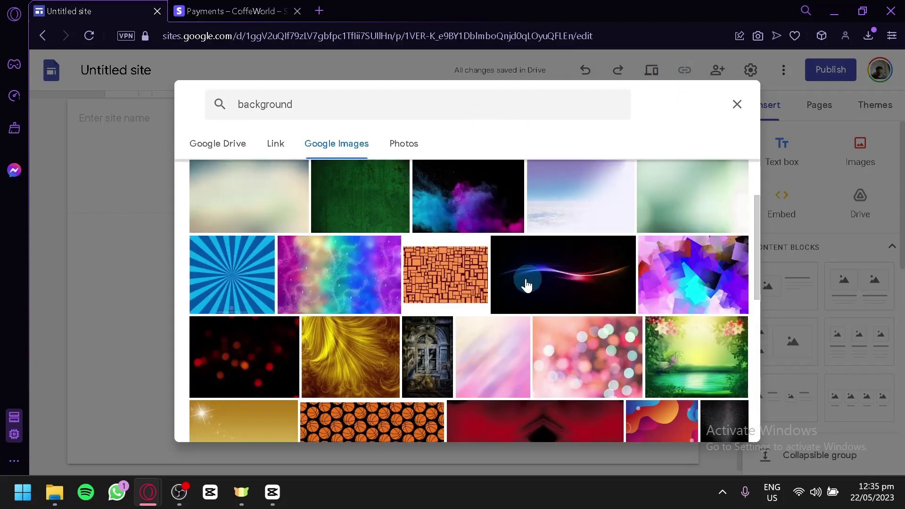
{"action": "scroll", "coordinate": [504, 271], "scroll_direction": "down", "scroll_amount": 6}
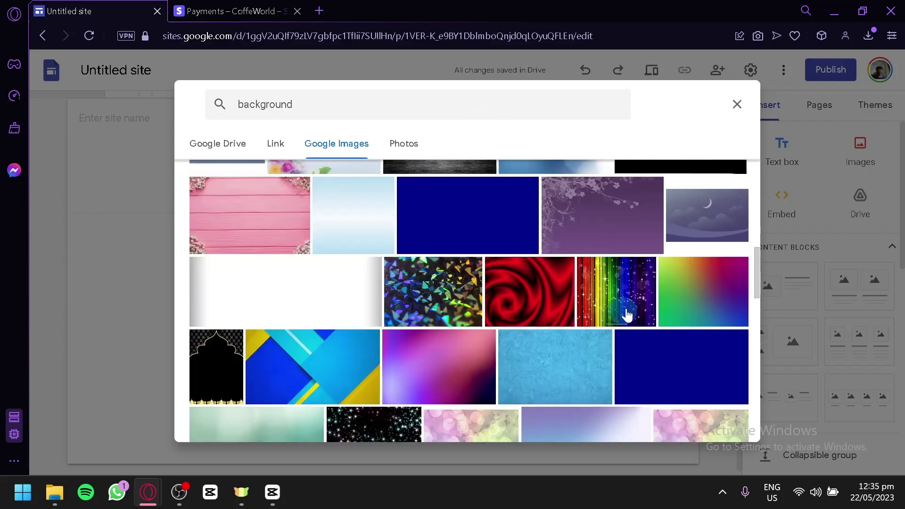
{"action": "left_click", "coordinate": [699, 239]}
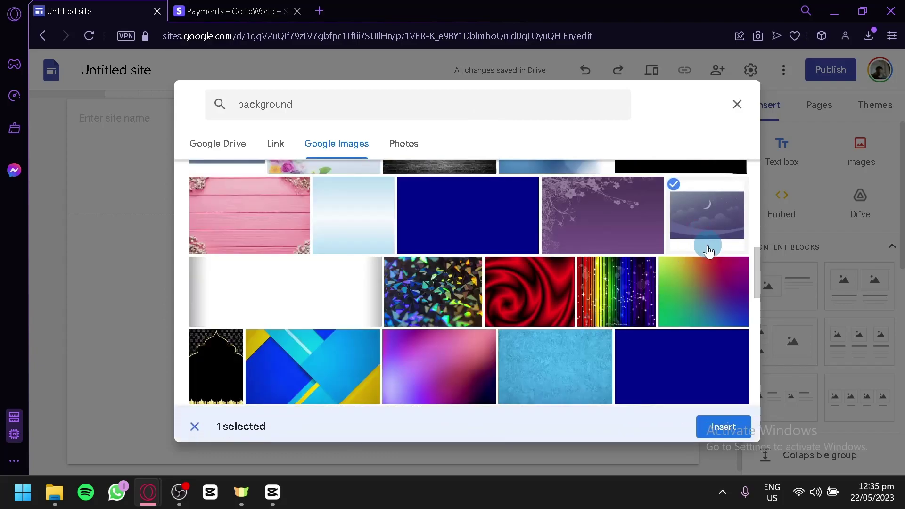
{"action": "left_click", "coordinate": [742, 422]}
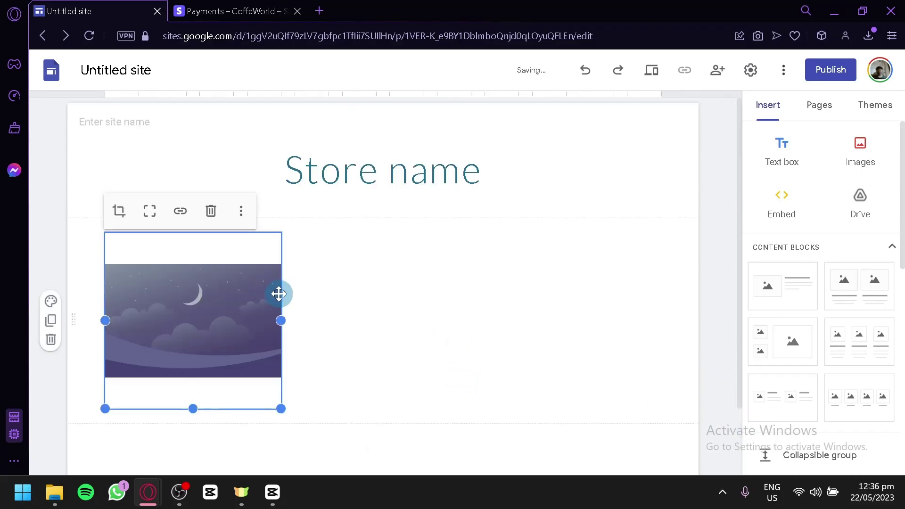
Try the night-sky image widened beside the title in the header, and delete it
{"action": "left_click_drag", "start_coordinate": [258, 319], "coordinate": [108, 134]}
{"action": "left_click_drag", "start_coordinate": [192, 226], "coordinate": [144, 155]}
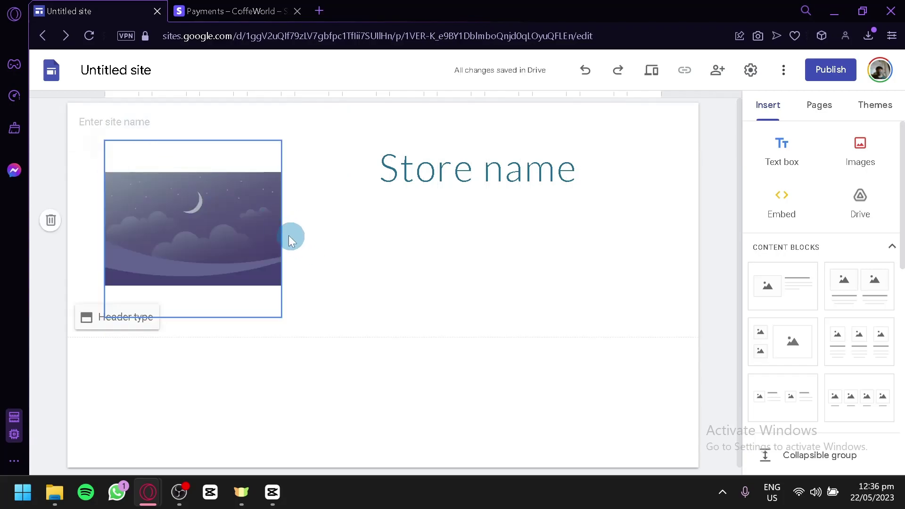
{"action": "double_click", "coordinate": [277, 229]}
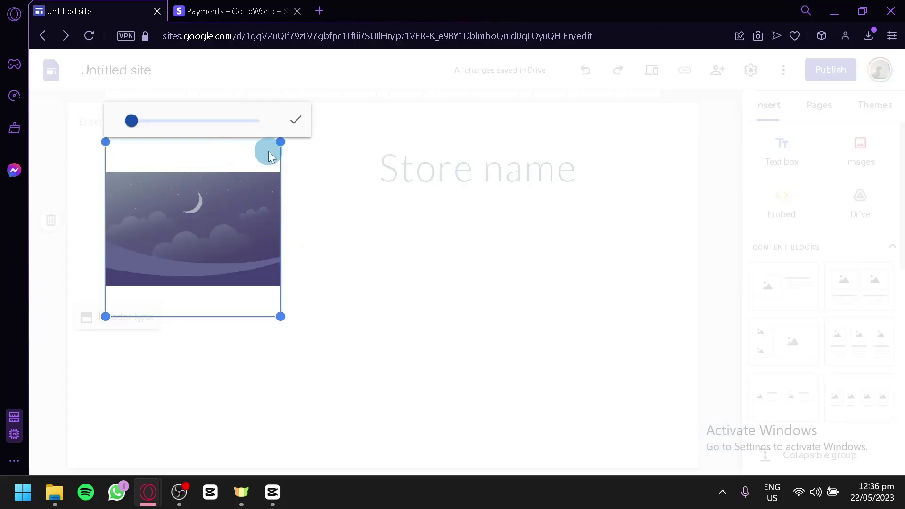
{"action": "left_click", "coordinate": [295, 121]}
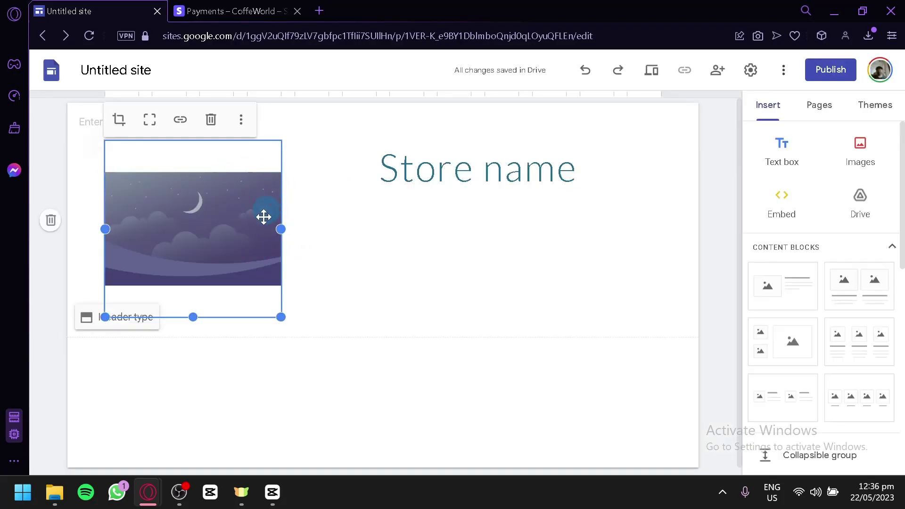
{"action": "left_click_drag", "start_coordinate": [282, 231], "coordinate": [567, 229]}
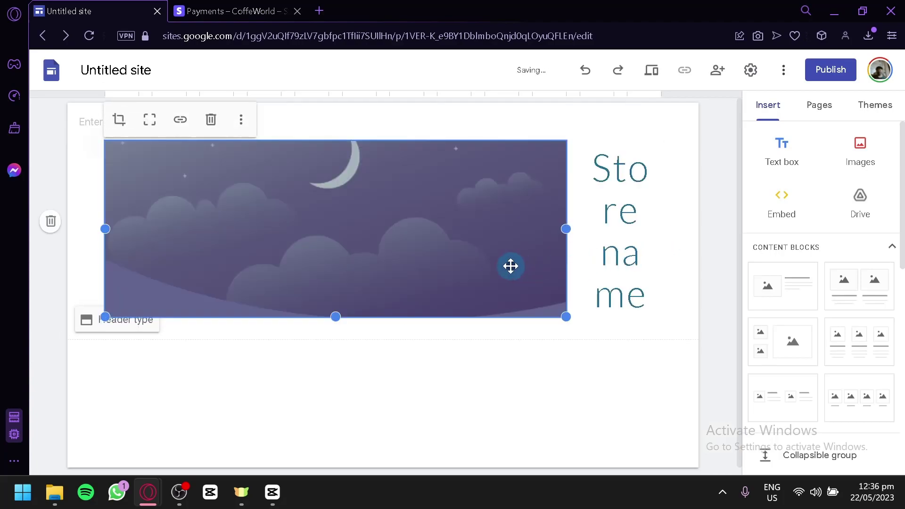
{"action": "left_click", "coordinate": [212, 121]}
Widen the "Store name" title box and move it to the left side of the header
{"action": "left_click", "coordinate": [602, 249]}
{"action": "left_click_drag", "start_coordinate": [577, 231], "coordinate": [344, 246]}
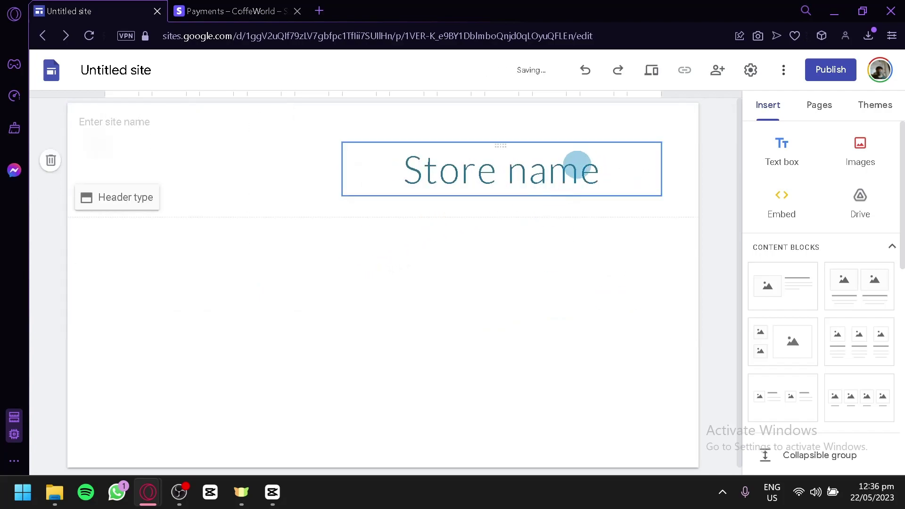
{"action": "left_click", "coordinate": [502, 148]}
{"action": "left_click_drag", "start_coordinate": [502, 147], "coordinate": [112, 139]}
{"action": "left_click", "coordinate": [370, 316]}
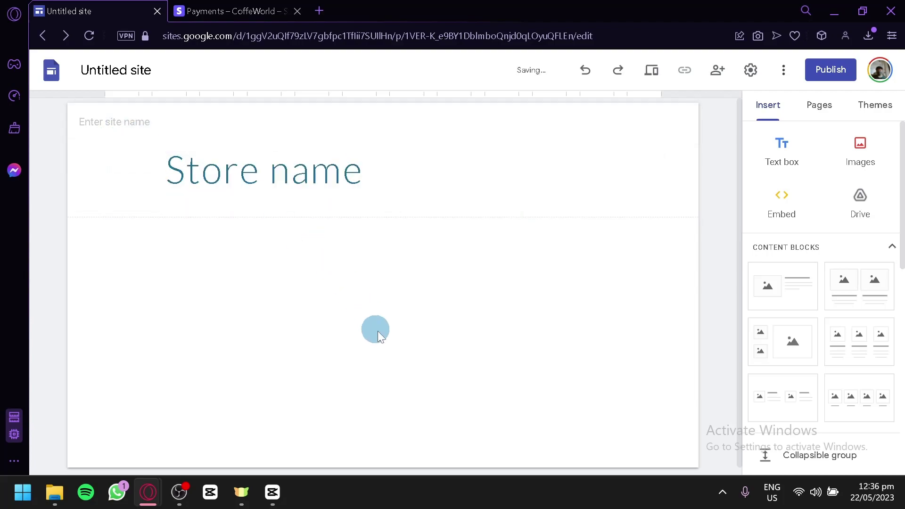
Set the site name to "Store" and add a text box reading "Description" below the header
{"action": "left_click", "coordinate": [133, 121]}
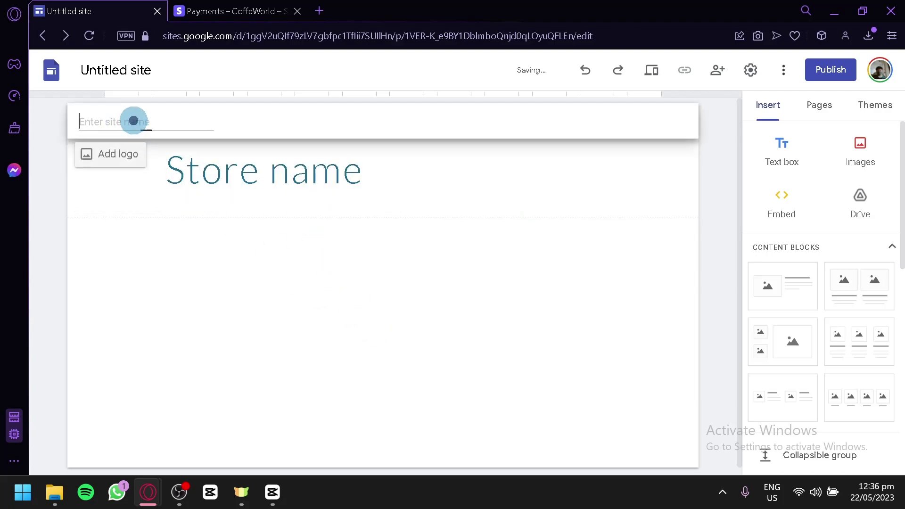
{"action": "left_click", "coordinate": [228, 299]}
{"action": "left_click", "coordinate": [781, 150]}
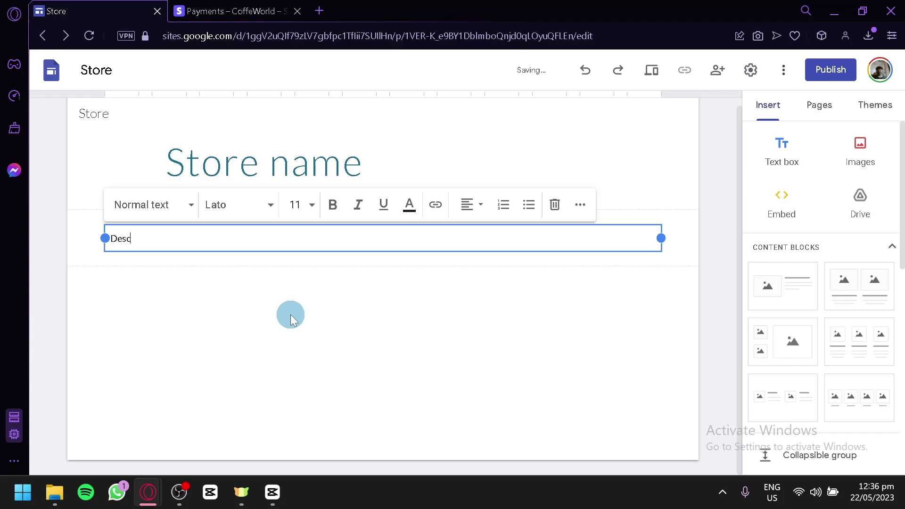
{"action": "left_click", "coordinate": [269, 315]}
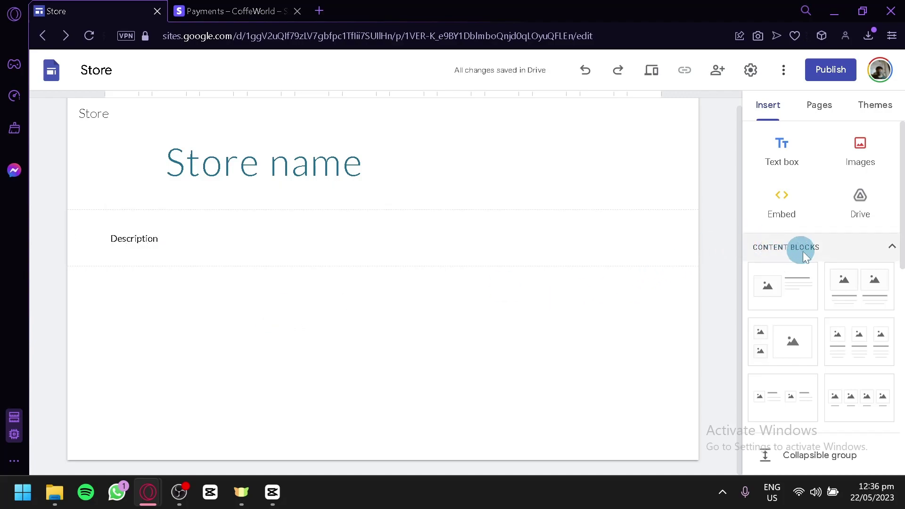
Insert the content block with four images and captions in a row below the description
{"action": "scroll", "coordinate": [801, 250], "scroll_direction": "down", "scroll_amount": 2}
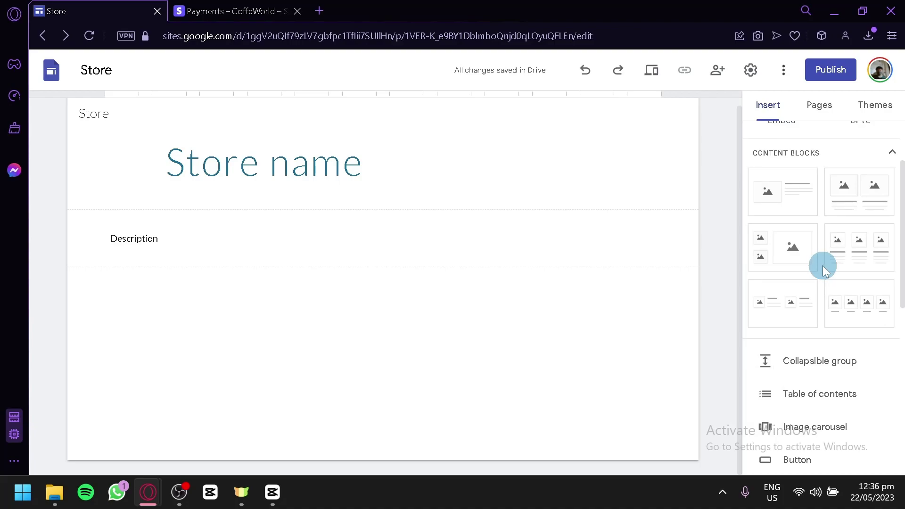
{"action": "left_click_drag", "start_coordinate": [858, 295], "coordinate": [327, 285]}
{"action": "left_click", "coordinate": [190, 224]}
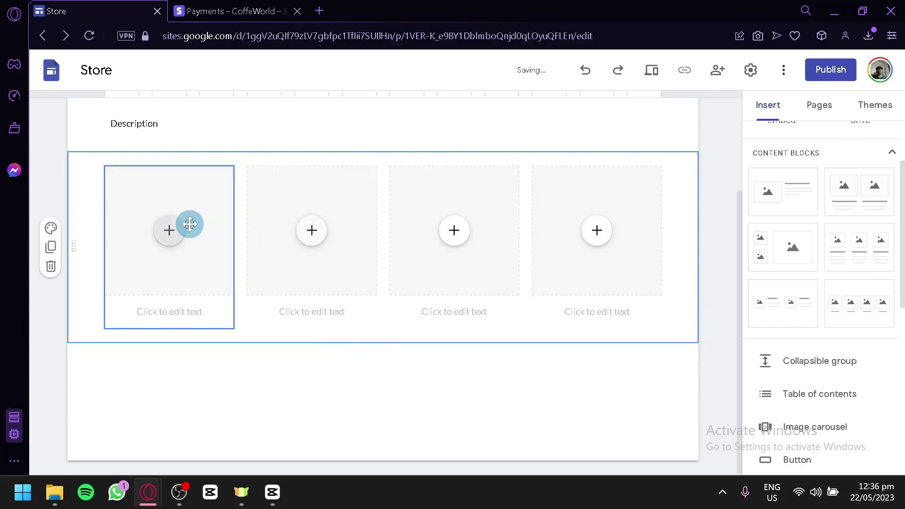
{"action": "left_click", "coordinate": [462, 400]}
Caption the four image placeholders "Product 1", "product 2", "product 3" and "product 4" in order
{"action": "left_click", "coordinate": [141, 234]}
{"action": "left_click_drag", "start_coordinate": [139, 234], "coordinate": [181, 319]}
{"action": "left_click", "coordinate": [181, 319]}
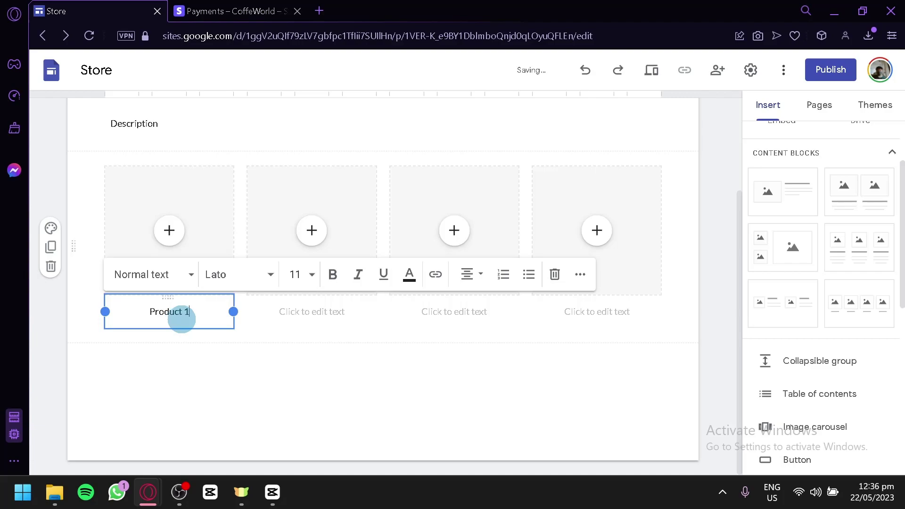
{"action": "left_click", "coordinate": [303, 319]}
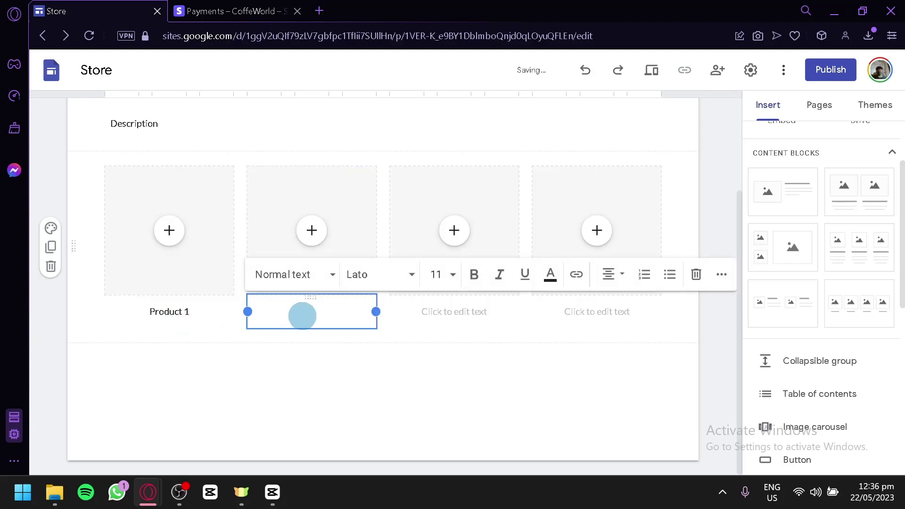
{"action": "left_click", "coordinate": [442, 309]}
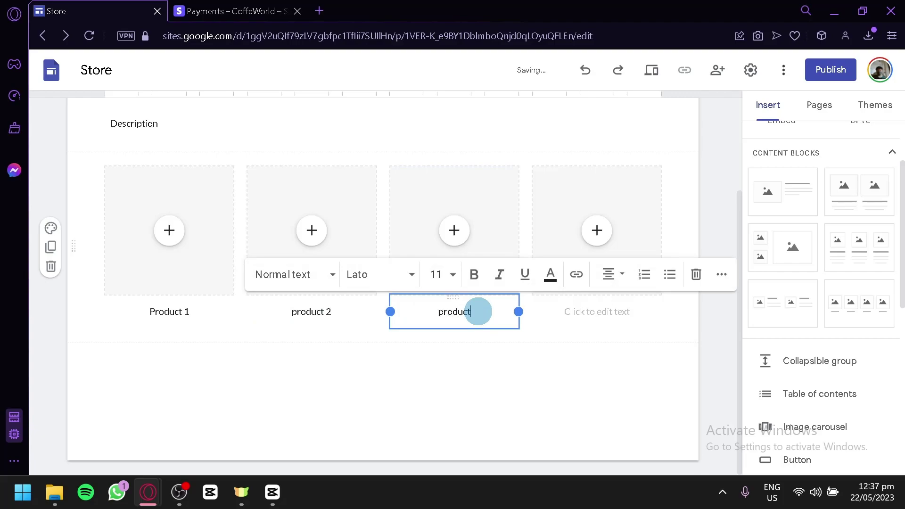
{"action": "left_click", "coordinate": [563, 313]}
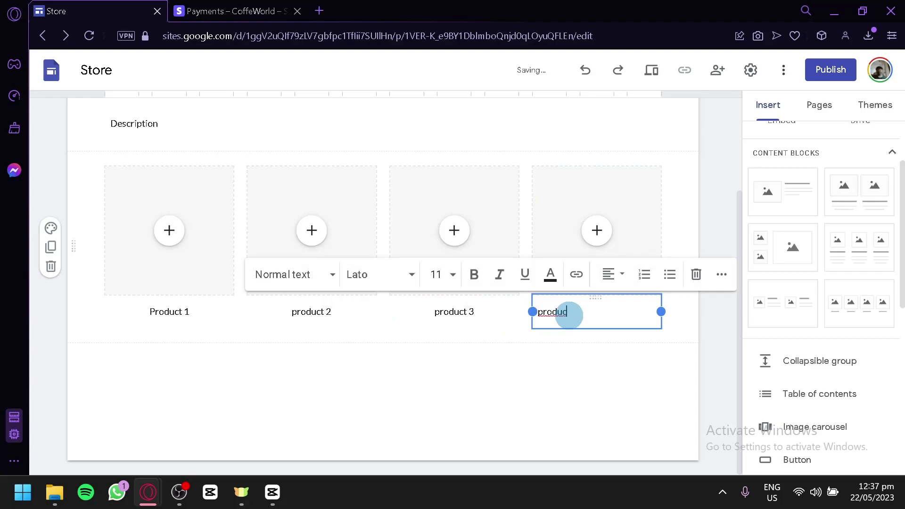
Centre-align the "product 4" caption under the fourth placeholder
{"action": "left_click", "coordinate": [629, 273]}
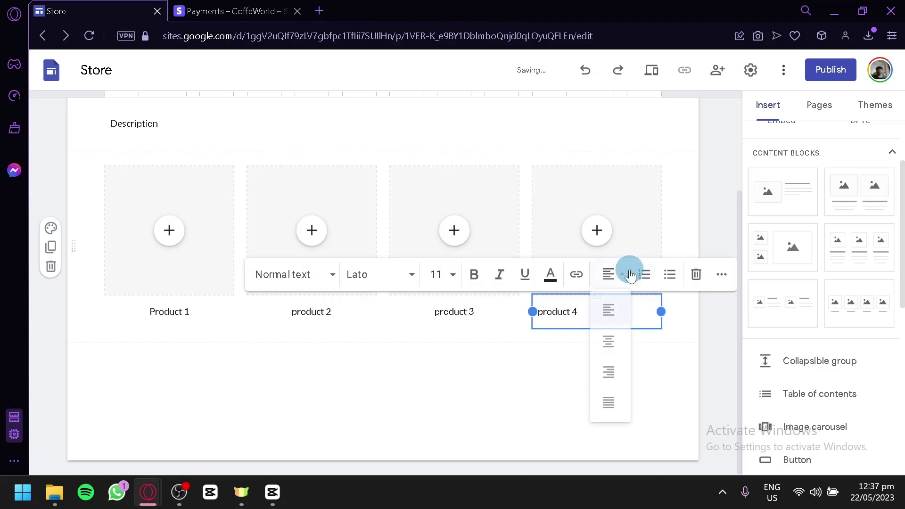
{"action": "left_click", "coordinate": [610, 340]}
{"action": "left_click", "coordinate": [374, 370]}
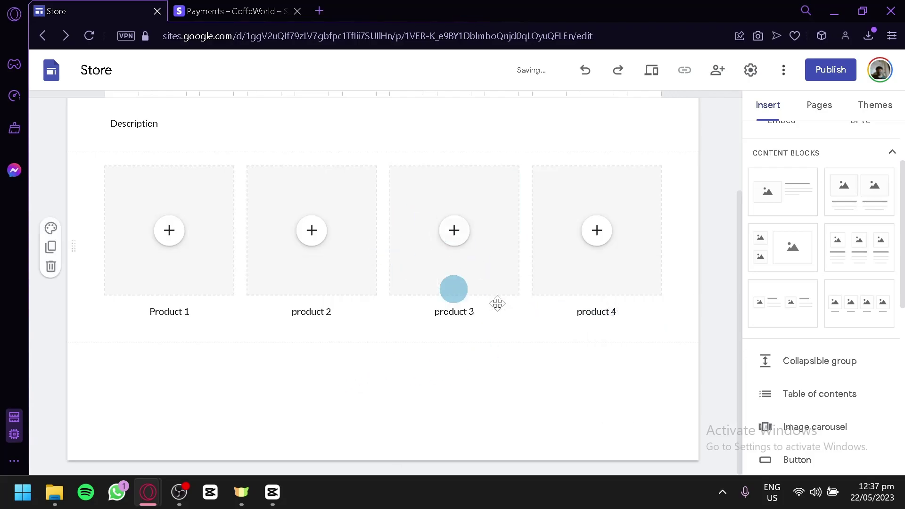
Fill the Product 1 placeholder with the existing picture of the black cargo pants
{"action": "scroll", "coordinate": [367, 232], "scroll_direction": "up", "scroll_amount": 2}
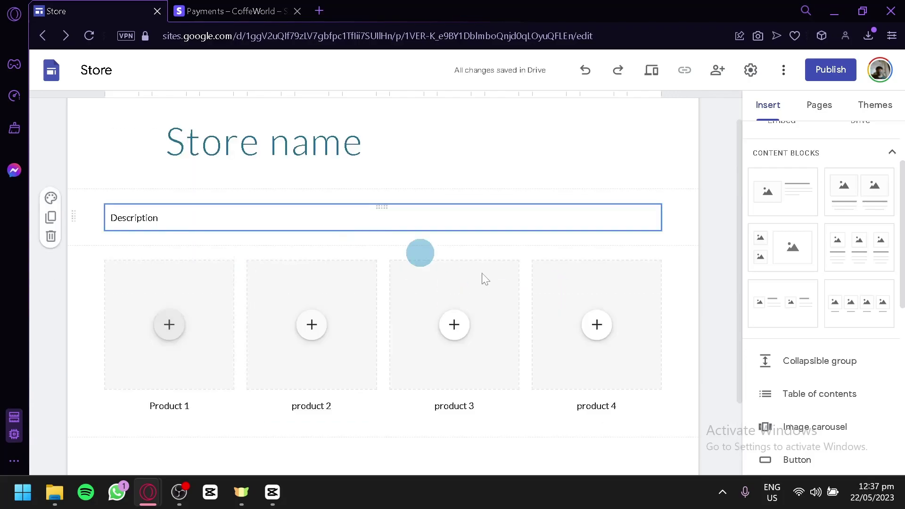
{"action": "scroll", "coordinate": [141, 305], "scroll_direction": "down", "scroll_amount": 2}
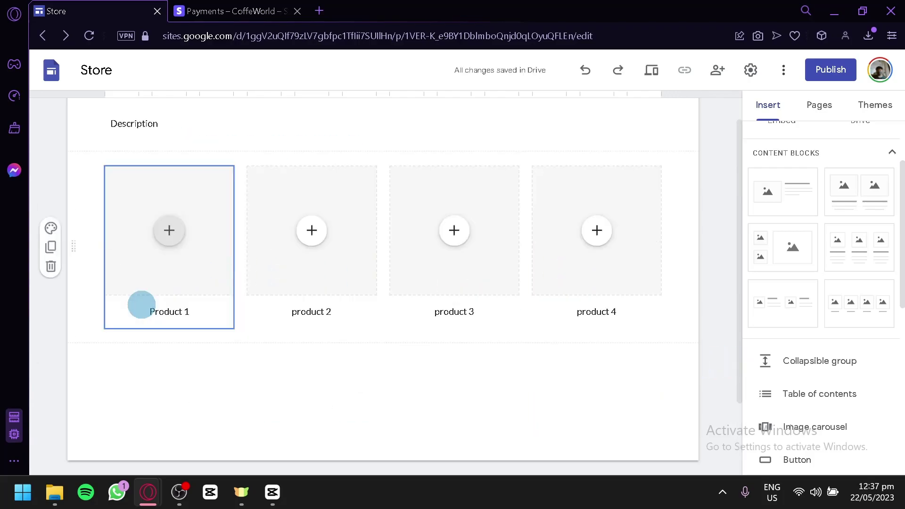
{"action": "left_click", "coordinate": [178, 231]}
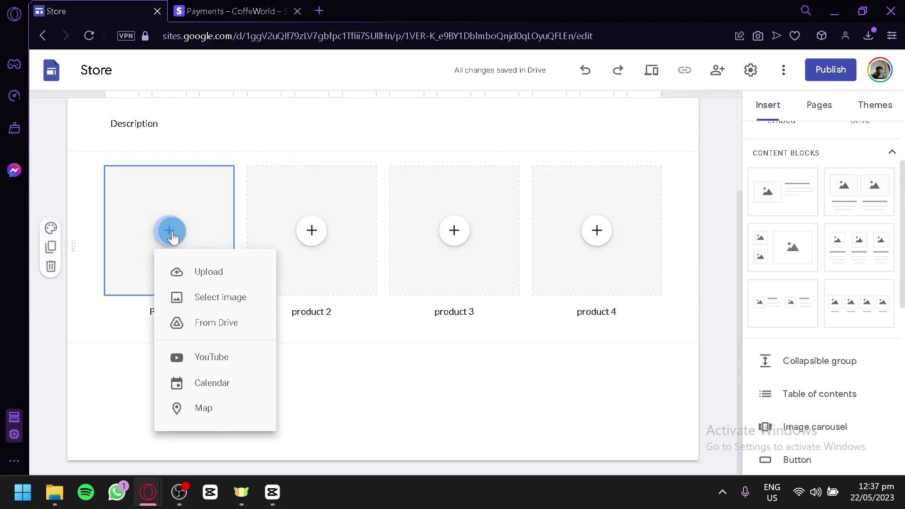
{"action": "left_click", "coordinate": [233, 297]}
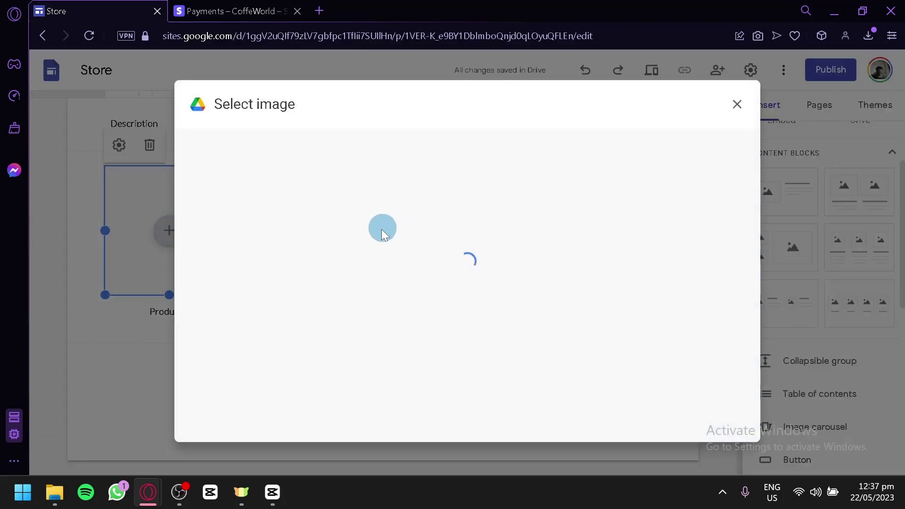
{"action": "left_click", "coordinate": [738, 103]}
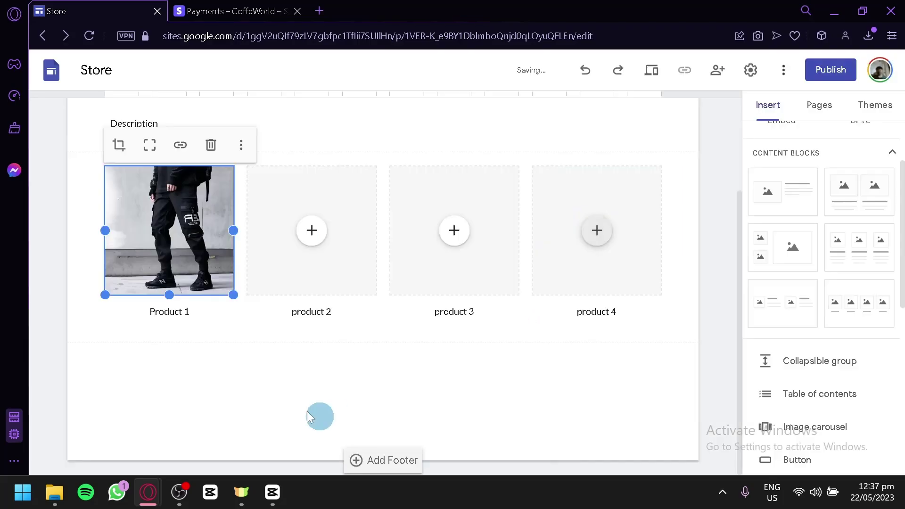
Try section colour Style 2 on the product section, and set it to Style 3
{"action": "left_click", "coordinate": [182, 218]}
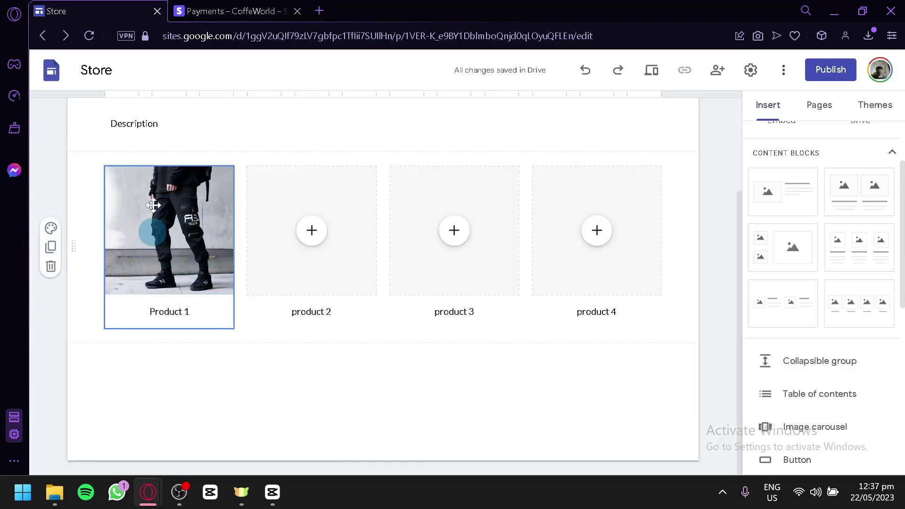
{"action": "left_click", "coordinate": [51, 229]}
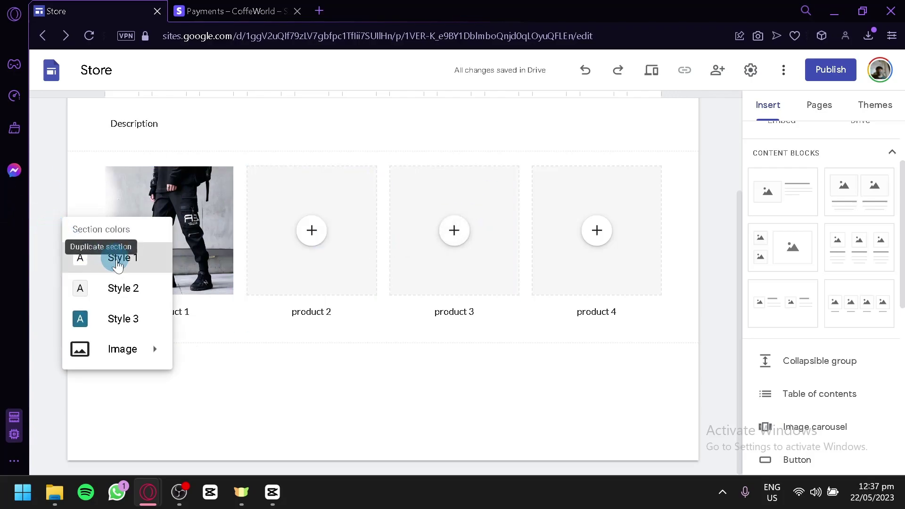
{"action": "left_click", "coordinate": [124, 291]}
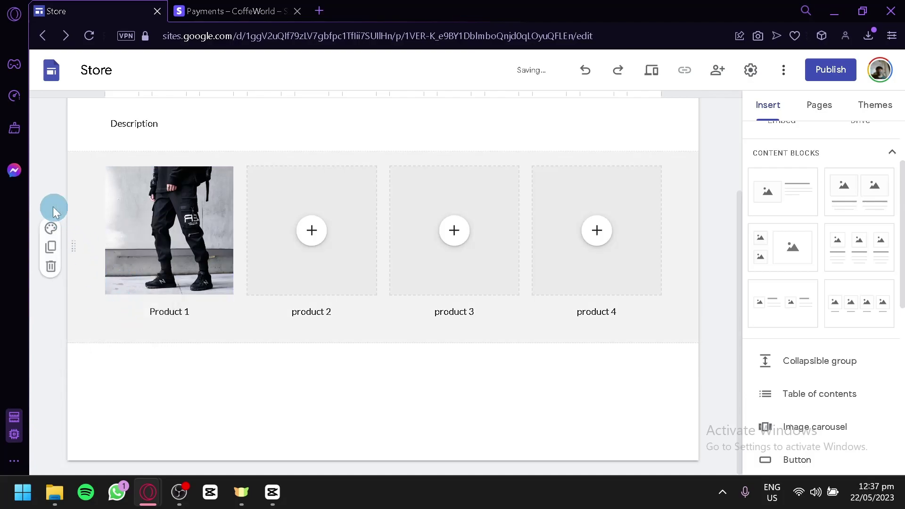
{"action": "left_click", "coordinate": [51, 227]}
{"action": "left_click", "coordinate": [107, 317]}
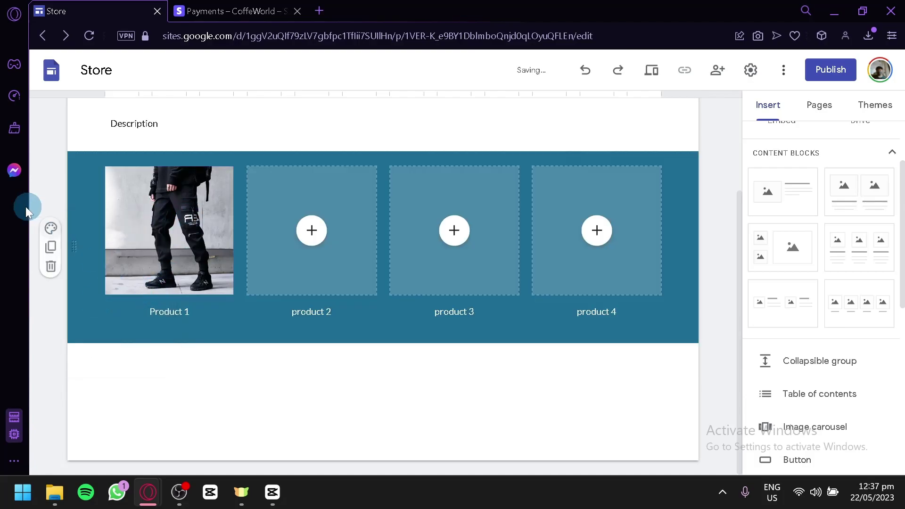
Set the product section's colour to Style 2
{"action": "left_click", "coordinate": [51, 230]}
{"action": "left_click", "coordinate": [117, 347]}
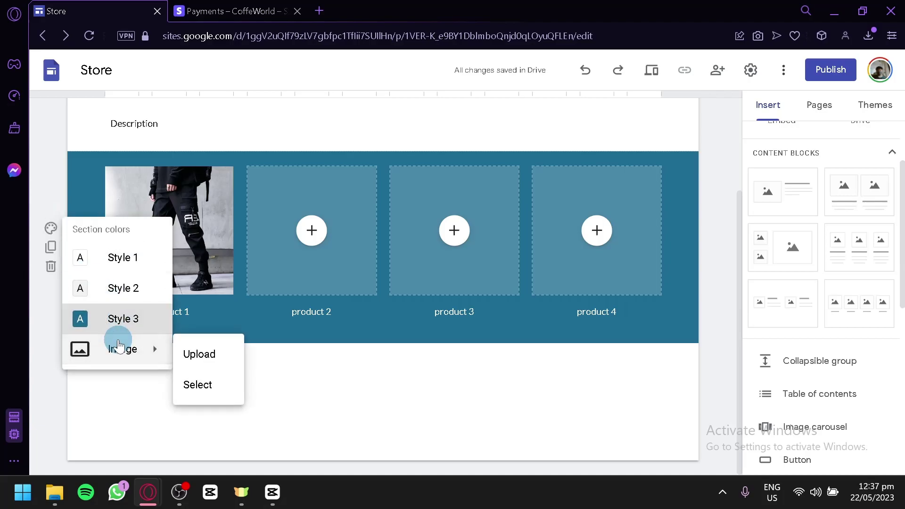
{"action": "left_click", "coordinate": [233, 363]}
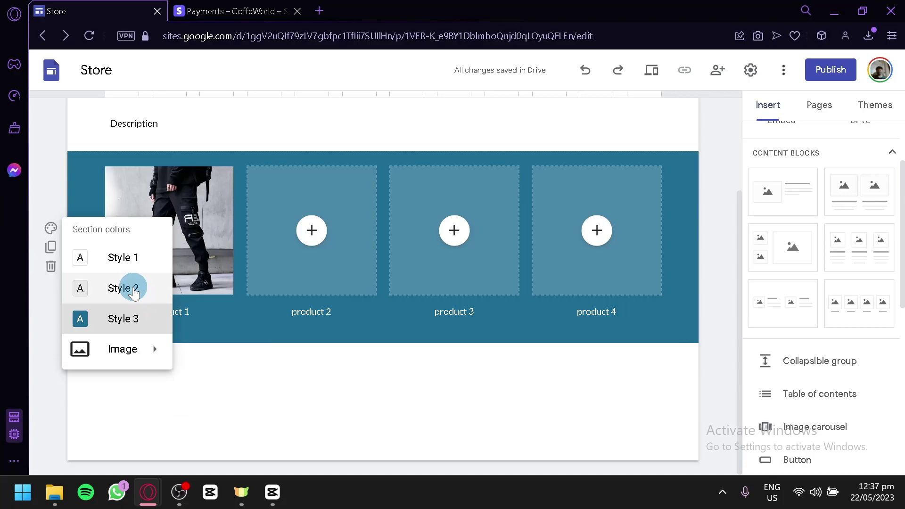
{"action": "left_click", "coordinate": [133, 289]}
{"action": "left_click", "coordinate": [373, 411]}
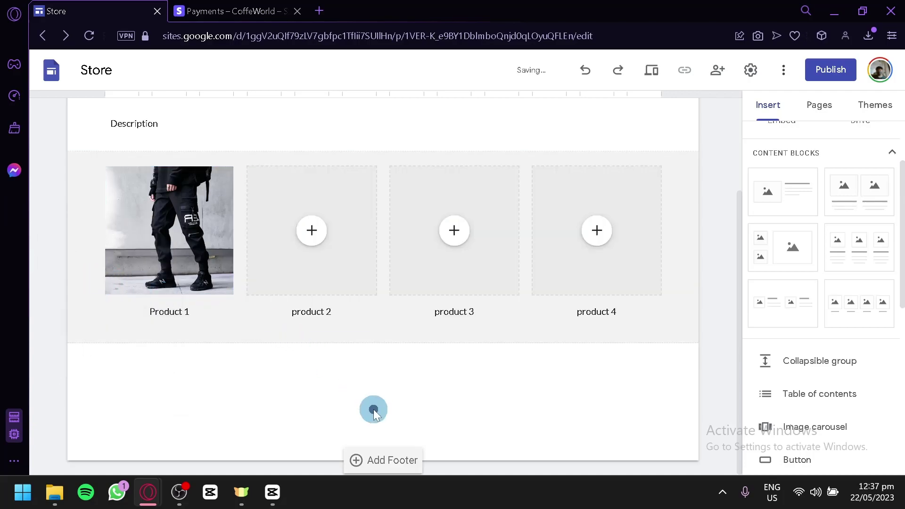
Delete the description text box between the Store name header and the product section
{"action": "left_click", "coordinate": [366, 236]}
{"action": "scroll", "coordinate": [553, 256], "scroll_direction": "up", "scroll_amount": 3}
{"action": "left_click", "coordinate": [554, 257]}
{"action": "scroll", "coordinate": [406, 208], "scroll_direction": "down", "scroll_amount": 2}
{"action": "left_click", "coordinate": [406, 209]}
{"action": "scroll", "coordinate": [407, 209], "scroll_direction": "up", "scroll_amount": 2}
{"action": "left_click", "coordinate": [434, 251]}
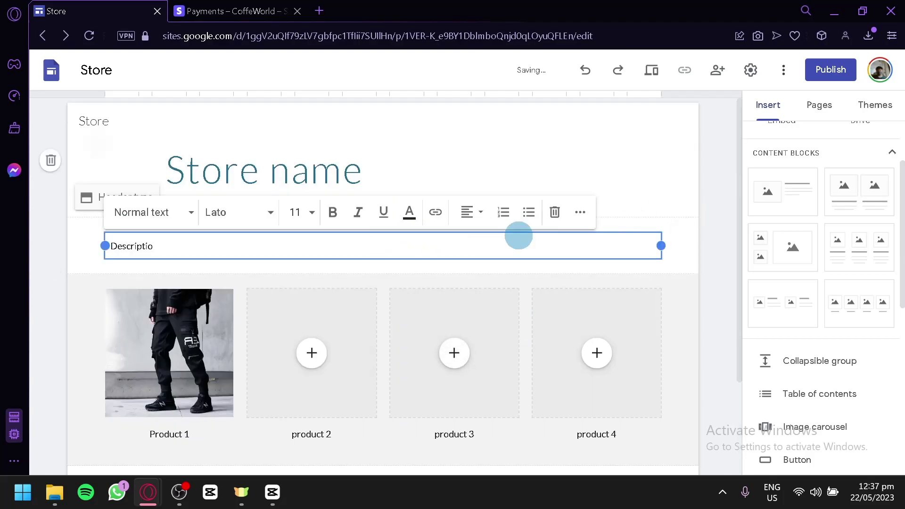
{"action": "left_click", "coordinate": [560, 210]}
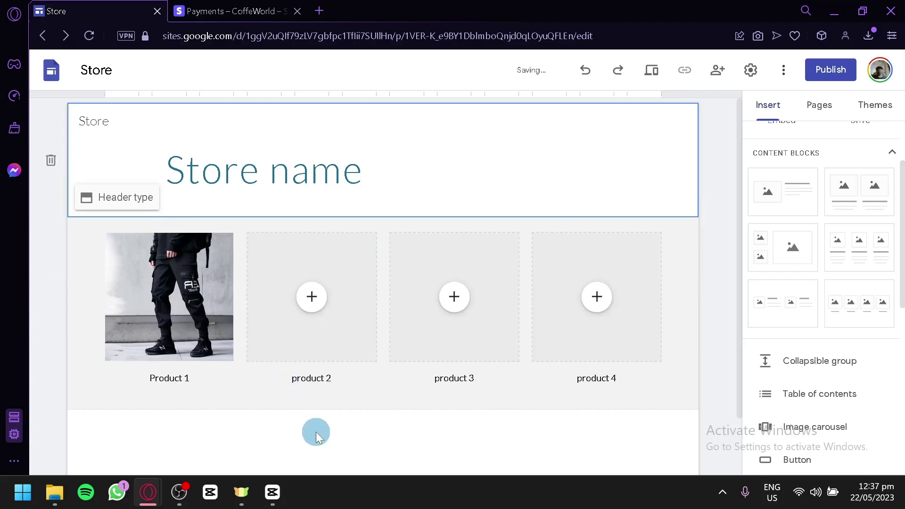
{"action": "left_click", "coordinate": [224, 294]}
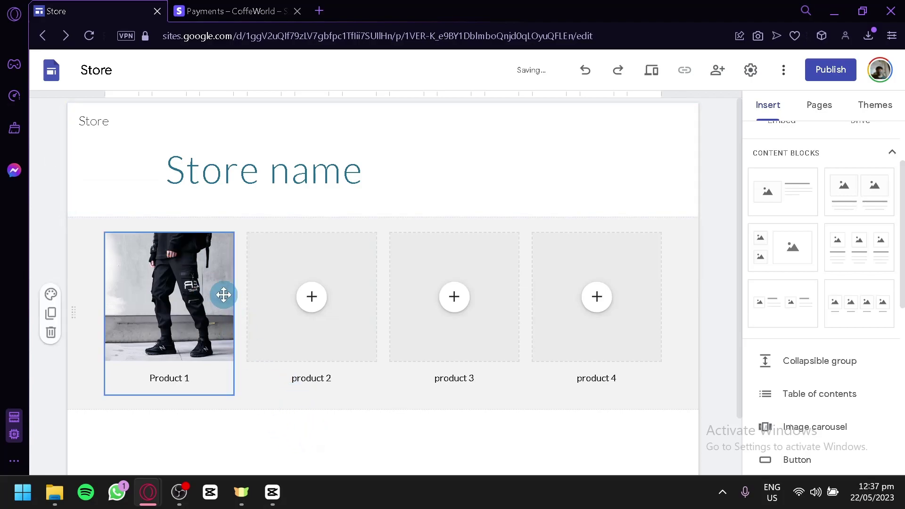
Add a new page named "Product" to the site
{"action": "left_click", "coordinate": [812, 101]}
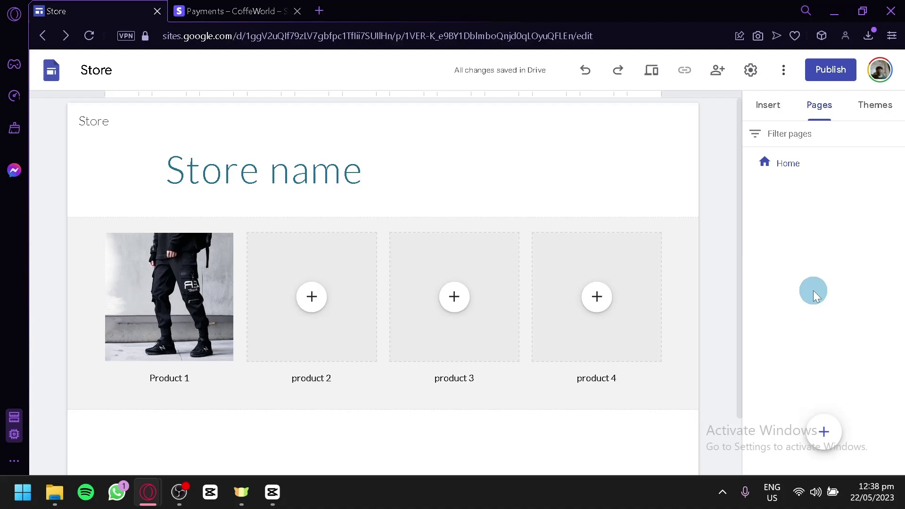
{"action": "mouse_move", "coordinate": [826, 431]}
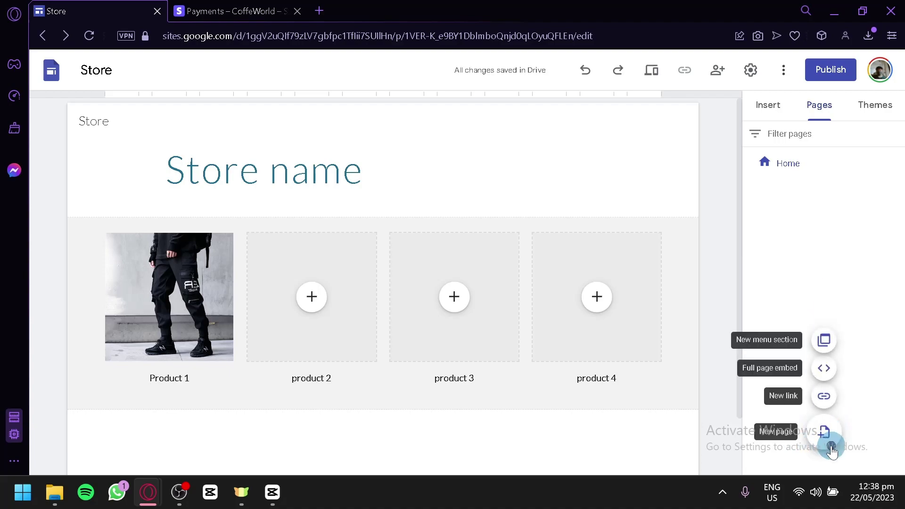
{"action": "left_click", "coordinate": [829, 447]}
{"action": "type", "text": "Product"}
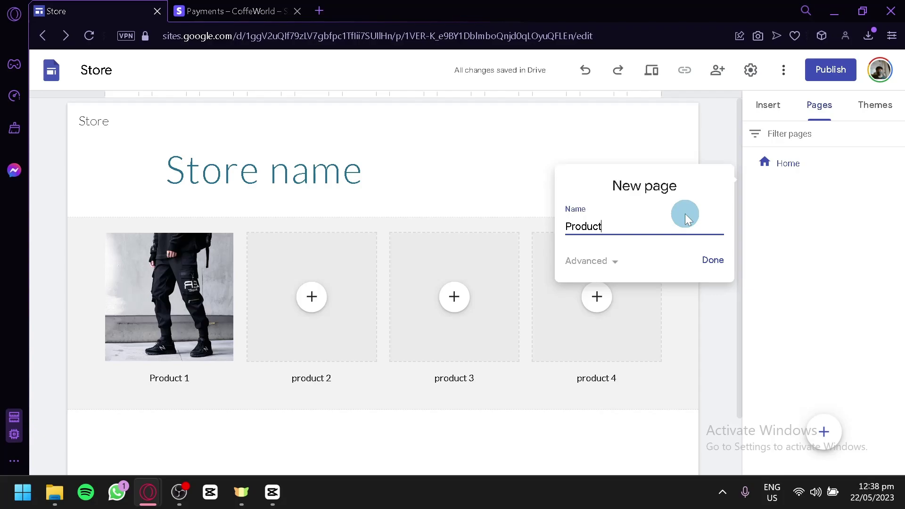
{"action": "key", "text": "Return"}
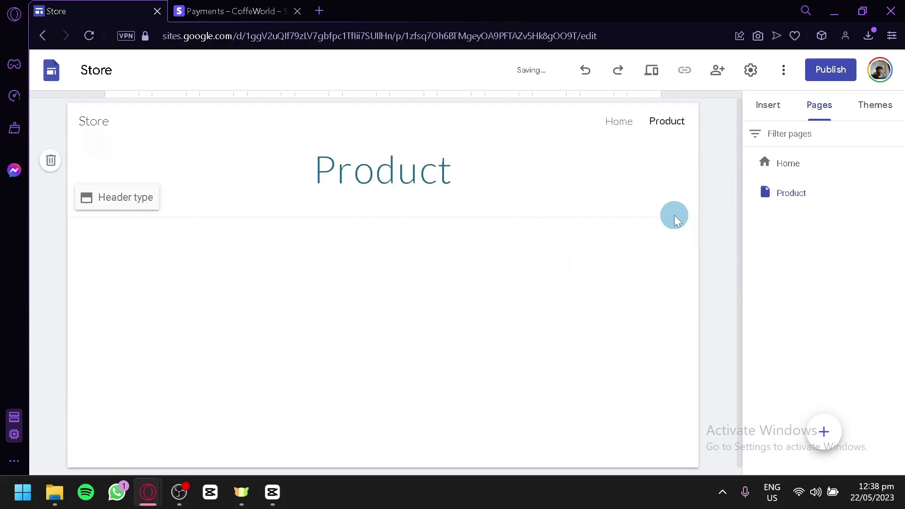
Insert two content blocks, each with an image beside a title and text, one below the other on the Product page
{"action": "left_click", "coordinate": [772, 114]}
{"action": "left_click_drag", "start_coordinate": [784, 218], "coordinate": [277, 320]}
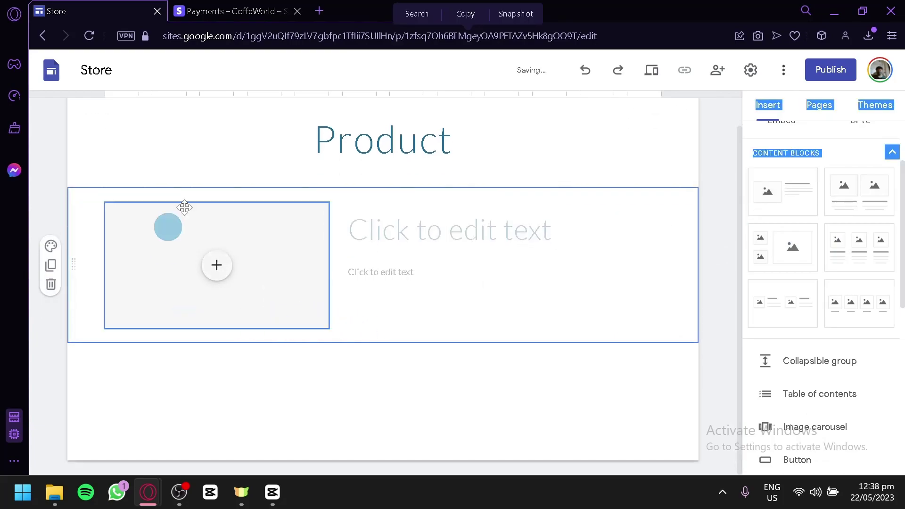
{"action": "left_click", "coordinate": [496, 380]}
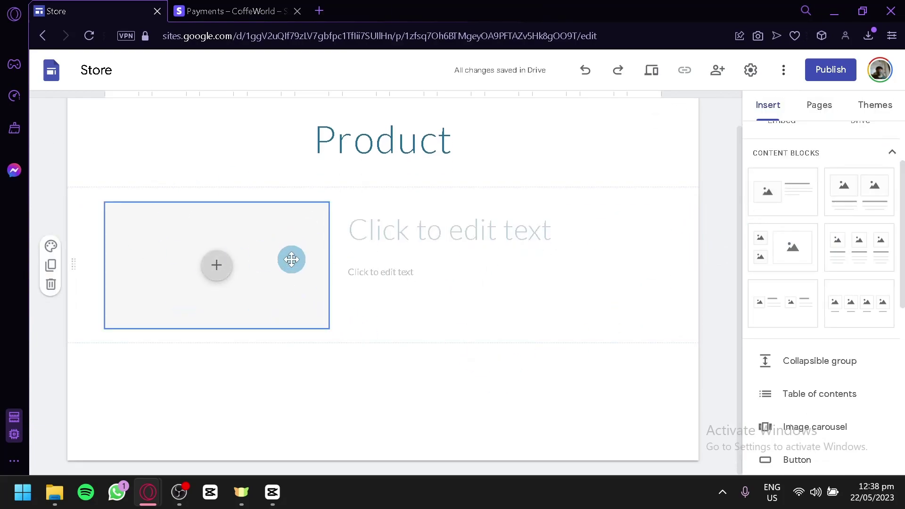
{"action": "left_click_drag", "start_coordinate": [768, 191], "coordinate": [204, 383]}
{"action": "left_click_drag", "start_coordinate": [773, 193], "coordinate": [766, 131]}
Title the first content block on the Product page "Product 1"
{"action": "left_click", "coordinate": [613, 122]}
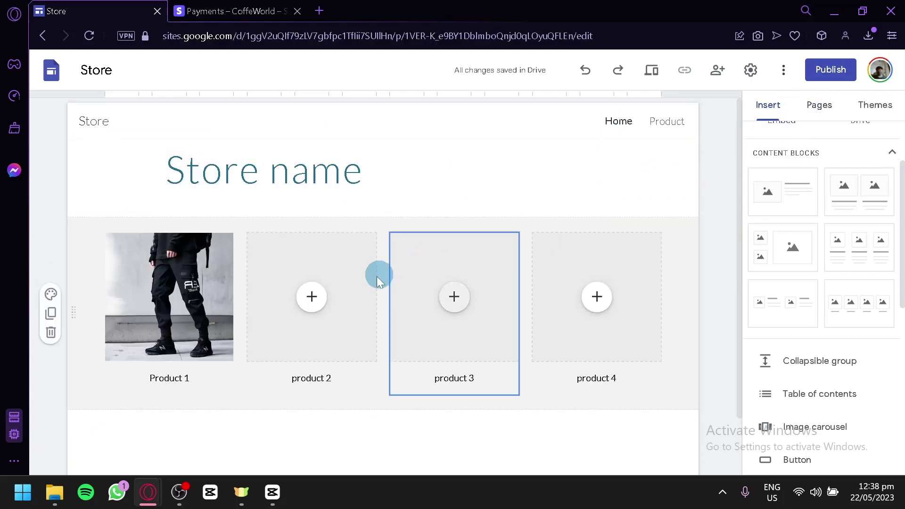
{"action": "left_click", "coordinate": [669, 122]}
{"action": "left_click", "coordinate": [397, 303]}
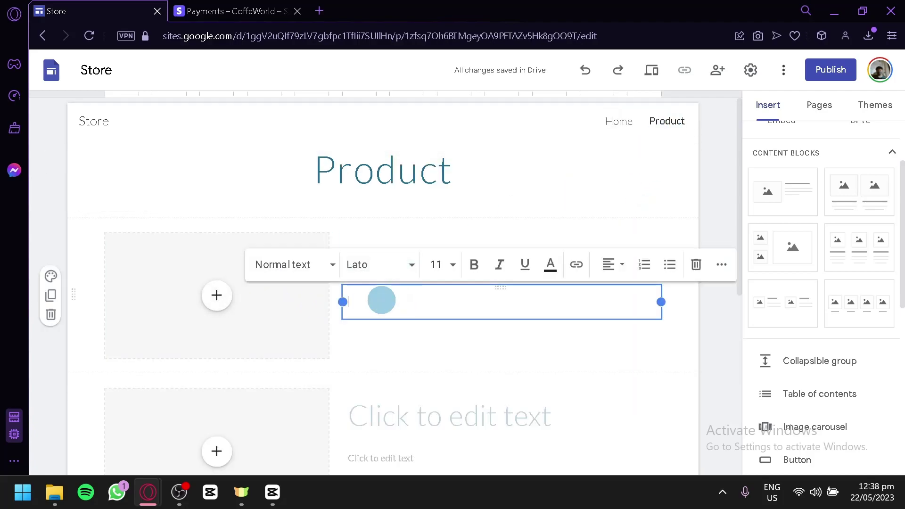
{"action": "left_click", "coordinate": [394, 239]}
{"action": "left_click", "coordinate": [404, 264]}
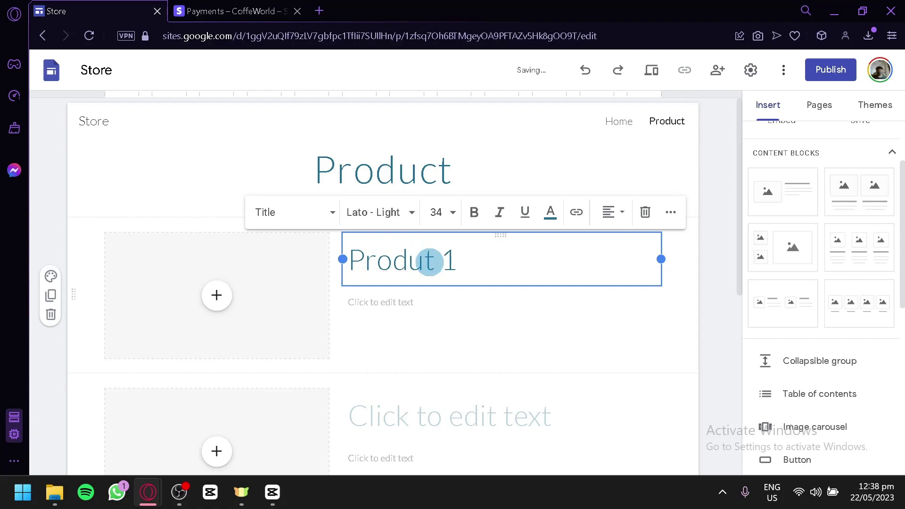
Fill the Product 1 block's image placeholder with the black cargo pants picture and shift the picture downward within its frame
{"action": "left_click", "coordinate": [216, 297]}
{"action": "left_click", "coordinate": [230, 307]}
{"action": "left_click", "coordinate": [550, 205]}
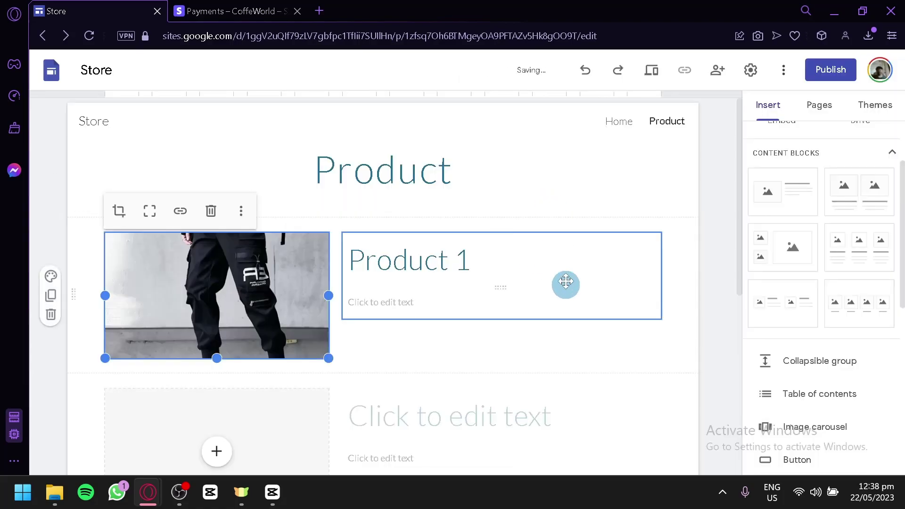
{"action": "double_click", "coordinate": [208, 337]}
{"action": "left_click_drag", "start_coordinate": [204, 317], "coordinate": [194, 368]}
{"action": "left_click", "coordinate": [296, 216]}
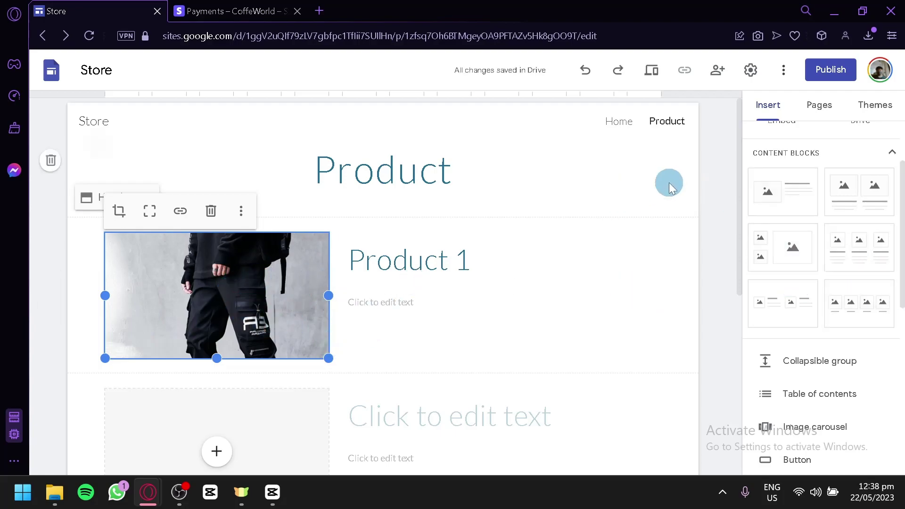
Add a subpage named "Product 1" under the Product page
{"action": "left_click", "coordinate": [819, 109]}
{"action": "left_click", "coordinate": [797, 193]}
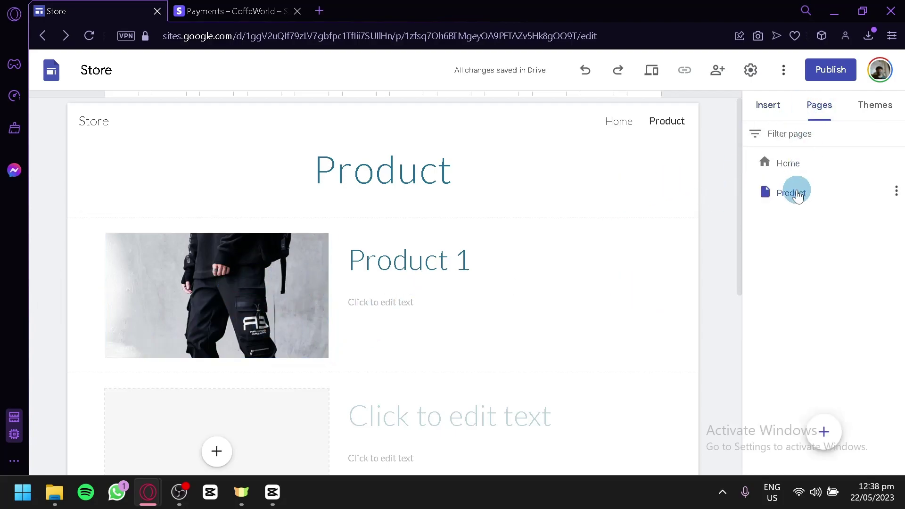
{"action": "left_click", "coordinate": [896, 193]}
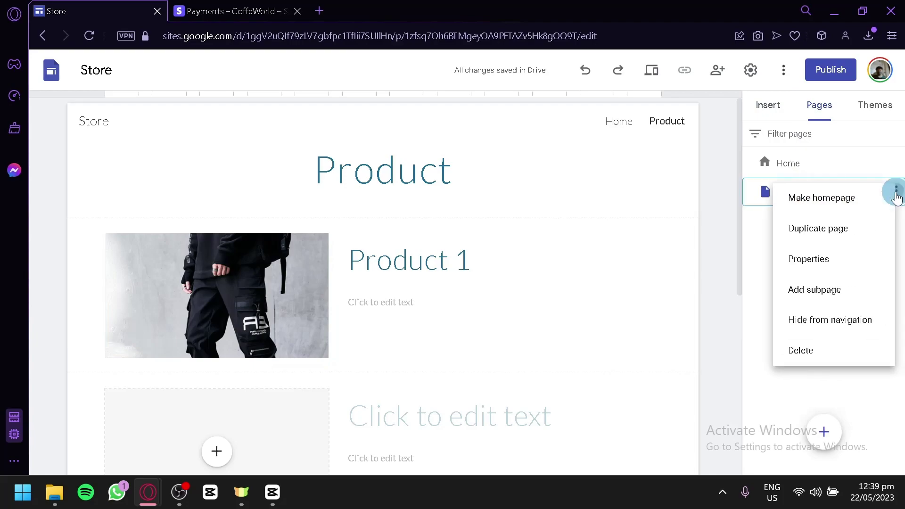
{"action": "left_click", "coordinate": [847, 289]}
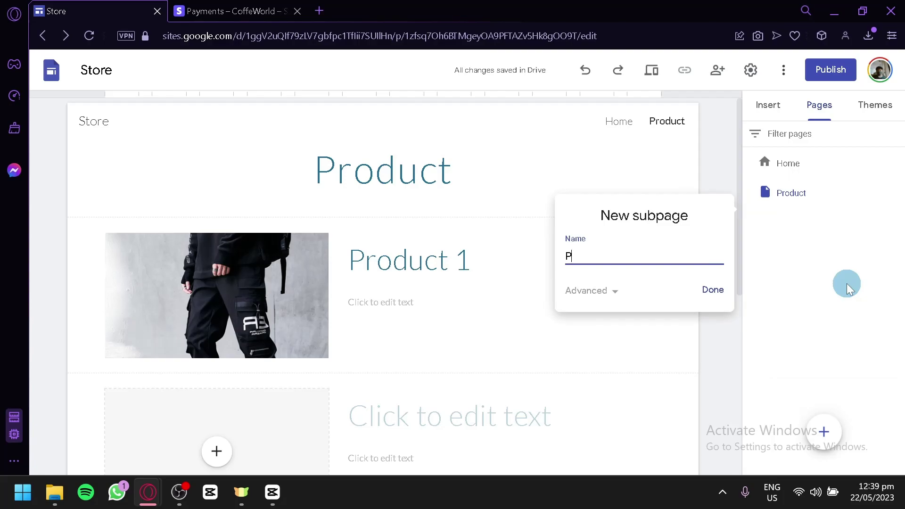
{"action": "type", "text": "Product 1"}
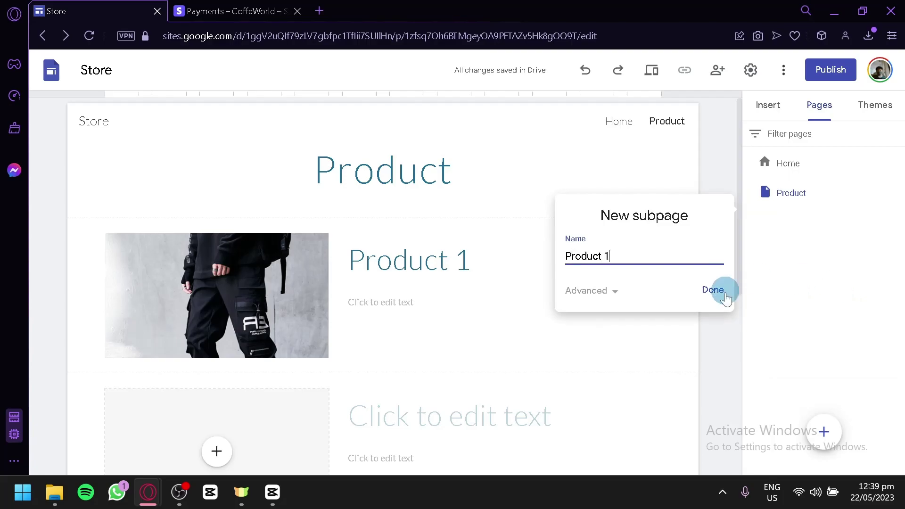
{"action": "left_click", "coordinate": [712, 289]}
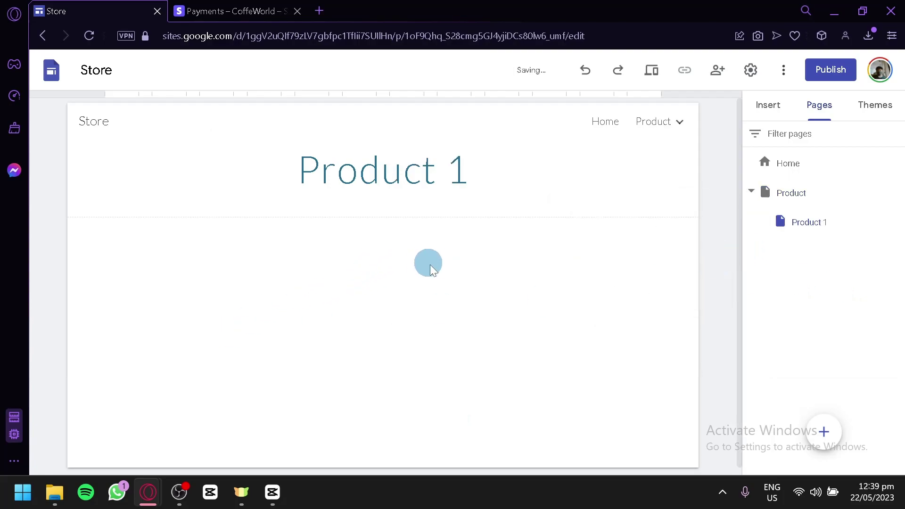
Insert the content block with two stacked small images beside one large image on the Product 1 subpage
{"action": "left_click", "coordinate": [757, 124]}
{"action": "scroll", "coordinate": [839, 258], "scroll_direction": "down", "scroll_amount": 2}
{"action": "scroll", "coordinate": [869, 299], "scroll_direction": "up", "scroll_amount": 2}
{"action": "left_click", "coordinate": [771, 208]}
{"action": "left_click_drag", "start_coordinate": [759, 233], "coordinate": [256, 326]}
Narrow the large image placeholder to roughly a third of its width, leaving empty space beside it
{"action": "double_click", "coordinate": [649, 287]}
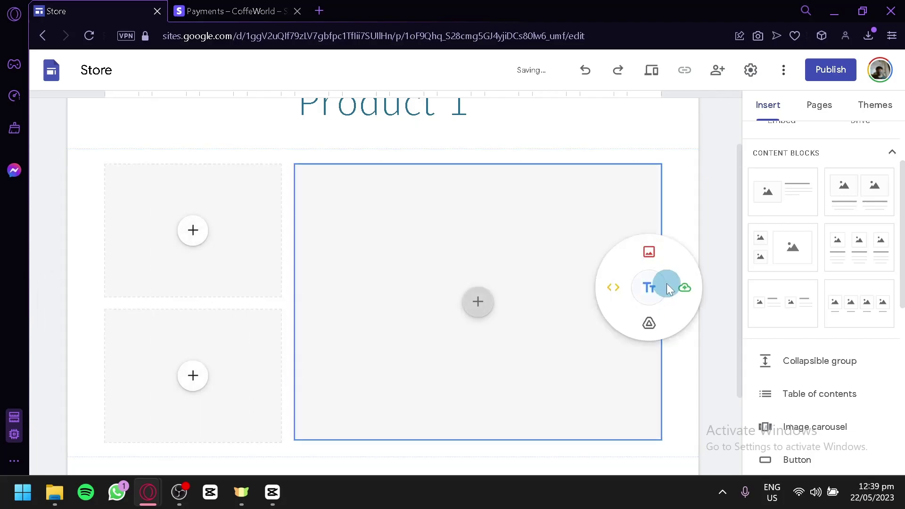
{"action": "left_click", "coordinate": [652, 303]}
{"action": "left_click", "coordinate": [665, 291]}
{"action": "left_click_drag", "start_coordinate": [661, 297], "coordinate": [427, 306]}
{"action": "left_click", "coordinate": [511, 284]}
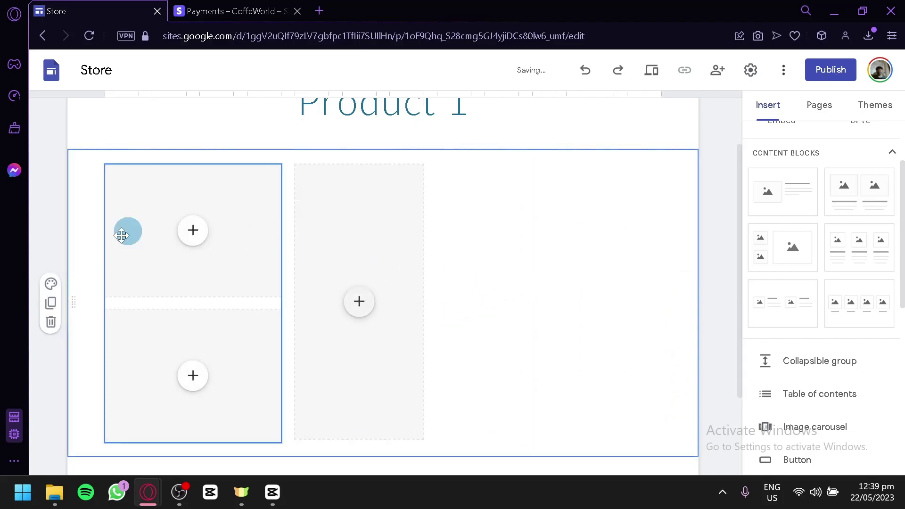
Fill the narrowed tall placeholder with the black cargo pants picture
{"action": "left_click", "coordinate": [359, 301]}
{"action": "left_click", "coordinate": [359, 311]}
{"action": "left_click", "coordinate": [559, 232]}
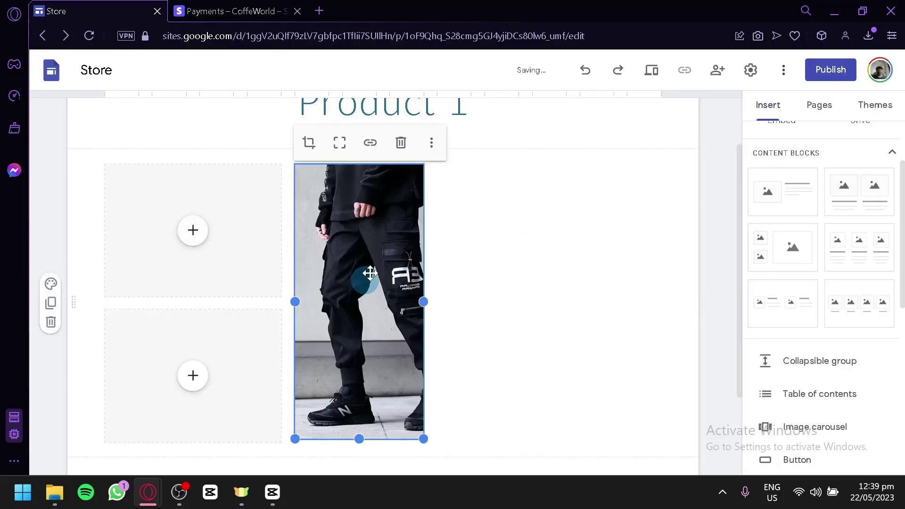
Add a text box reading "Product 1" beside the tall picture and apply a heading style to it
{"action": "double_click", "coordinate": [580, 218]}
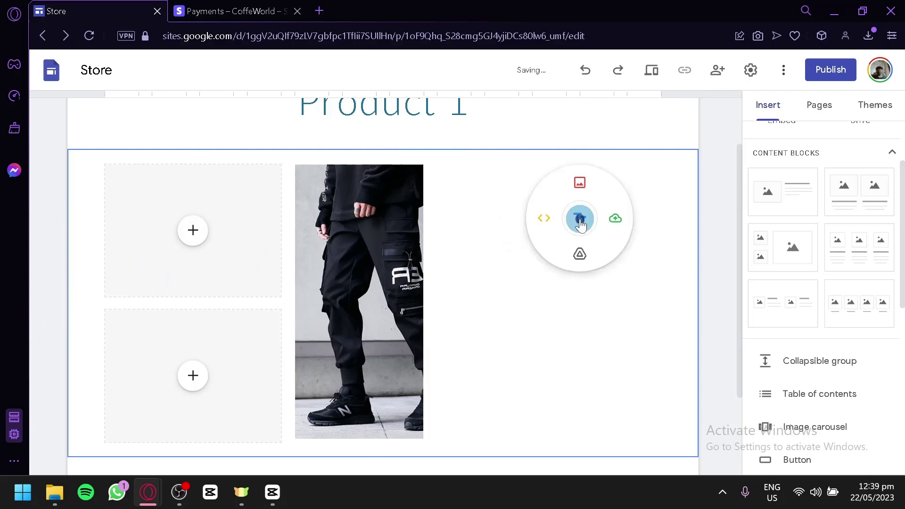
{"action": "left_click", "coordinate": [580, 220]}
{"action": "type", "text": "Product 1"}
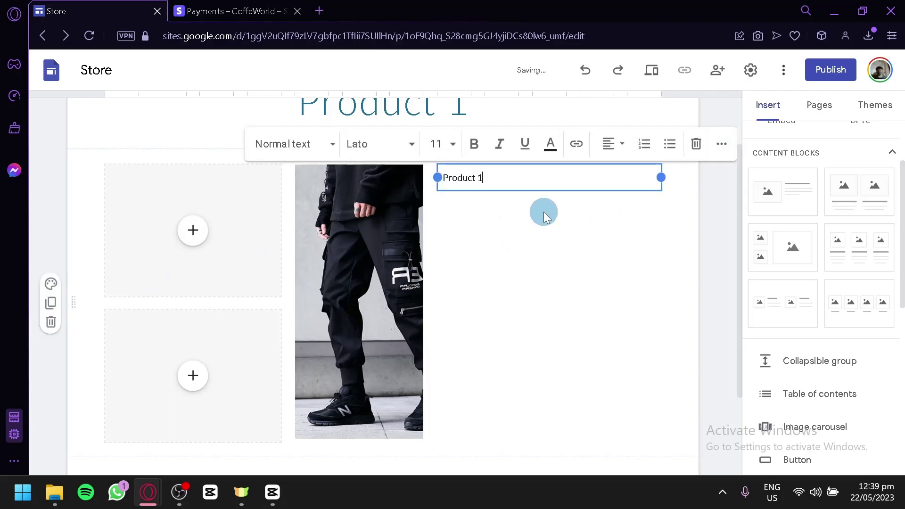
{"action": "key", "text": "ctrl+a"}
{"action": "left_click", "coordinate": [290, 145]}
{"action": "left_click", "coordinate": [299, 253]}
Add a text box reading "Description" beneath the Product 1 heading beside the picture
{"action": "left_click", "coordinate": [566, 241]}
{"action": "double_click", "coordinate": [561, 239]}
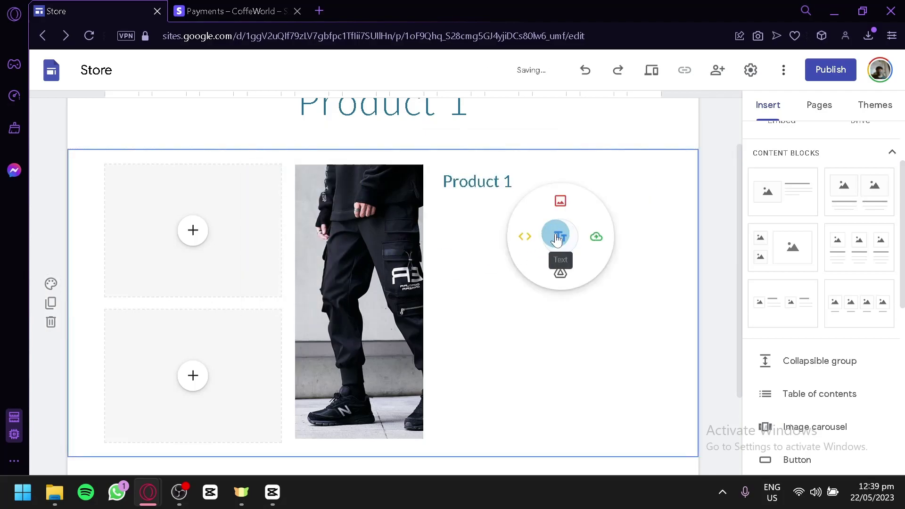
{"action": "left_click", "coordinate": [561, 230]}
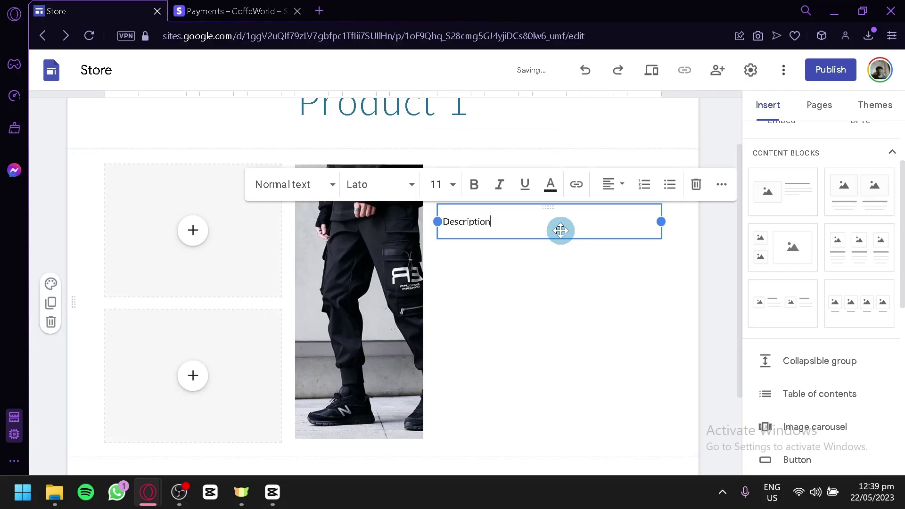
{"action": "left_click", "coordinate": [561, 351]}
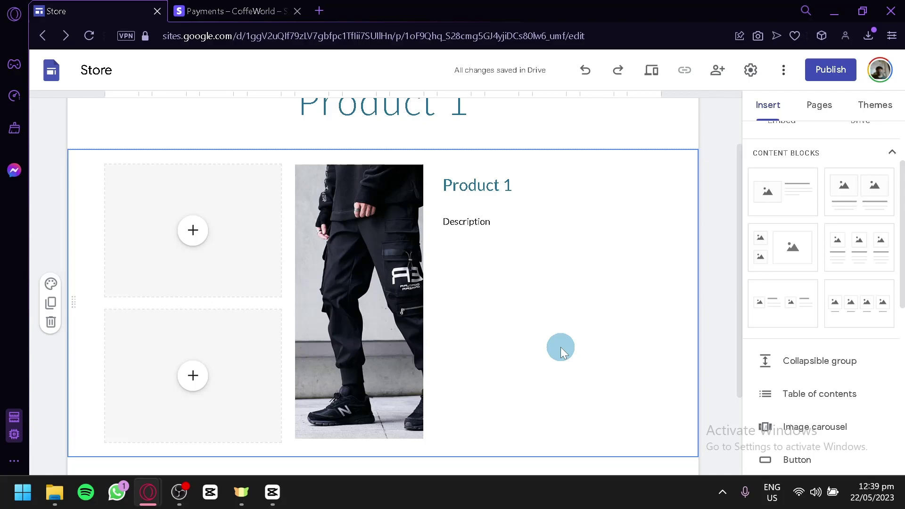
Switch to the Stripe dashboard and open the payment links page
{"action": "left_click", "coordinate": [253, 6]}
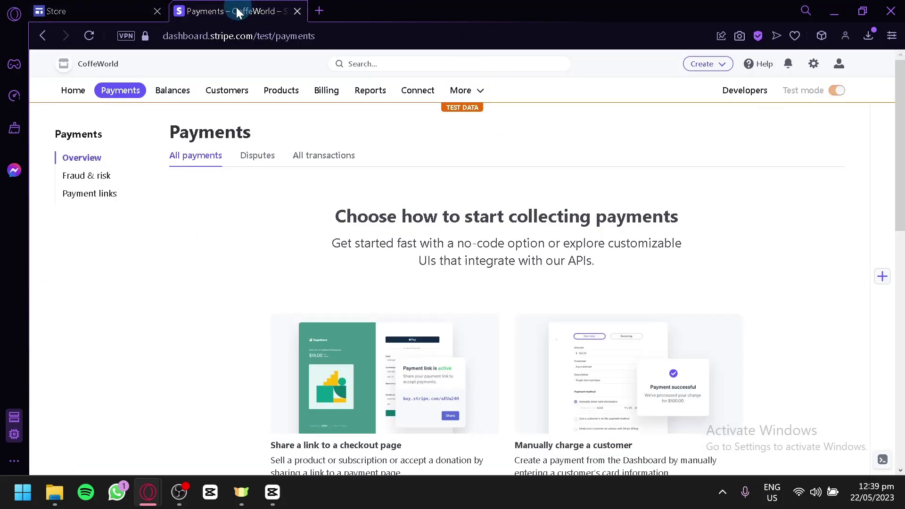
{"action": "left_click", "coordinate": [210, 168]}
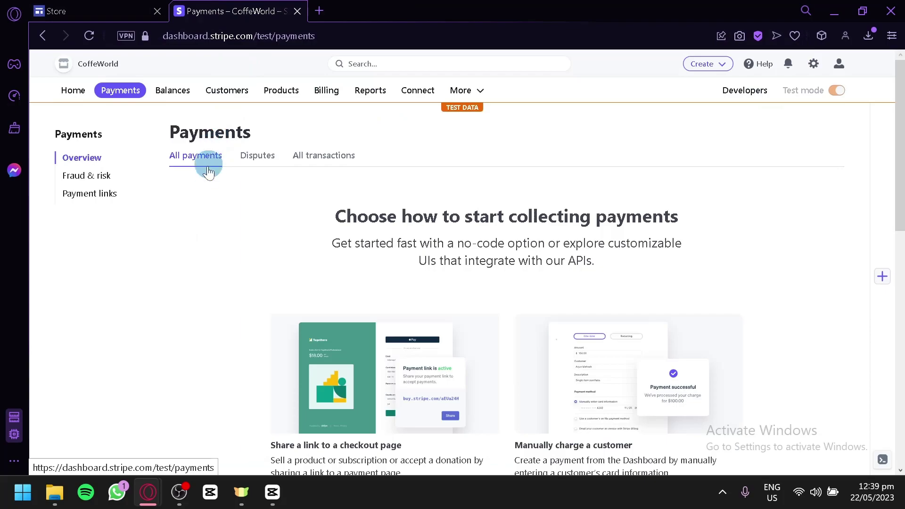
{"action": "scroll", "coordinate": [290, 259], "scroll_direction": "down", "scroll_amount": 4}
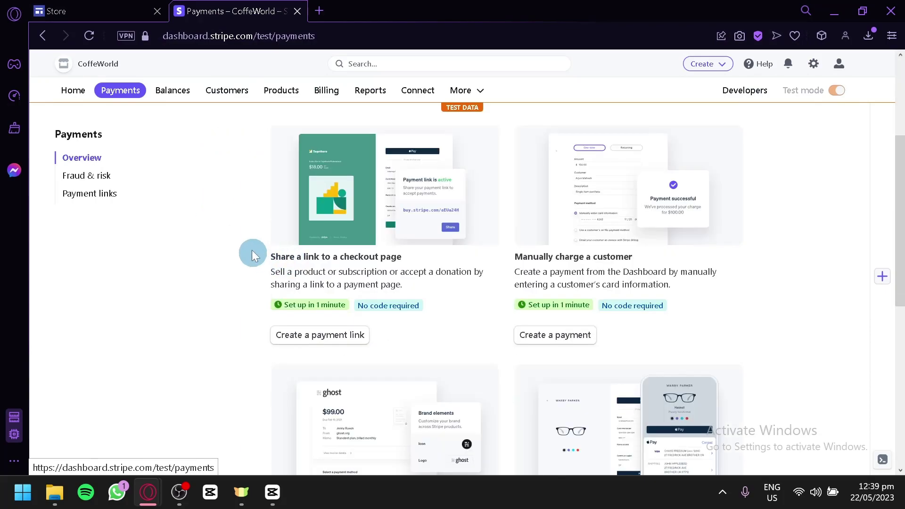
{"action": "scroll", "coordinate": [505, 216], "scroll_direction": "up", "scroll_amount": 2}
{"action": "scroll", "coordinate": [505, 217], "scroll_direction": "up", "scroll_amount": 2}
{"action": "scroll", "coordinate": [505, 217], "scroll_direction": "down", "scroll_amount": 2}
{"action": "left_click", "coordinate": [137, 11]}
{"action": "left_click", "coordinate": [208, 10]}
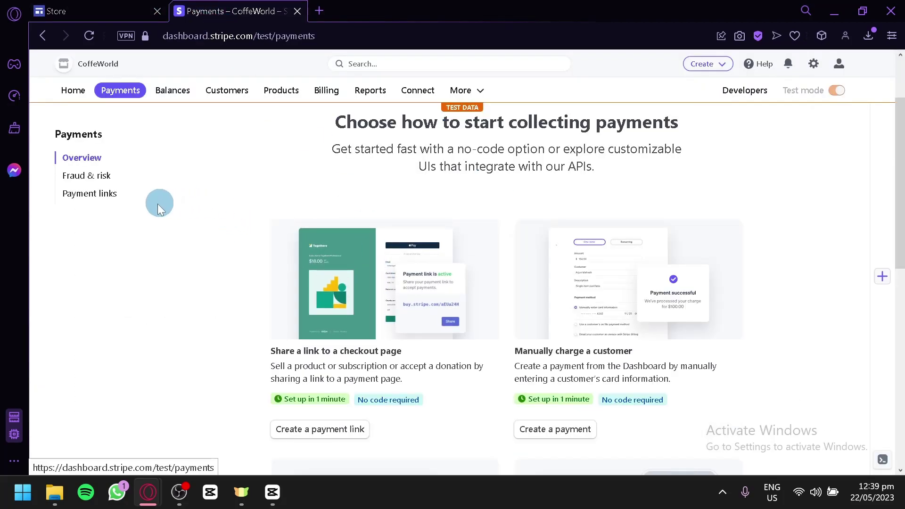
{"action": "left_click", "coordinate": [88, 195]}
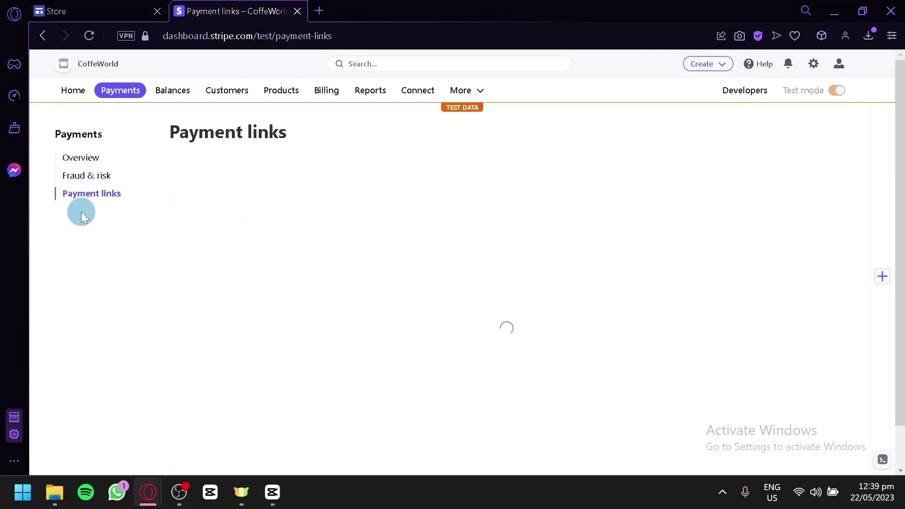
Start a new payment link and set its type to Products or subscriptions
{"action": "left_click", "coordinate": [816, 132]}
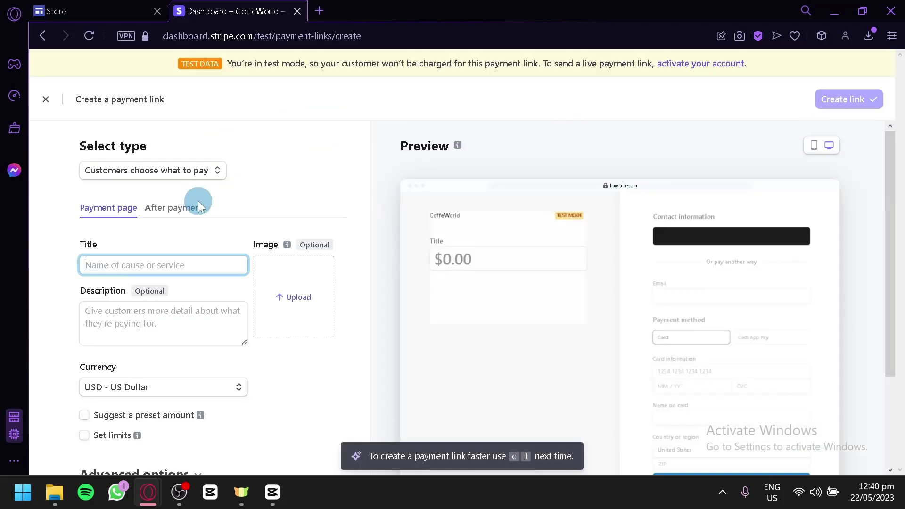
{"action": "left_click", "coordinate": [167, 170]}
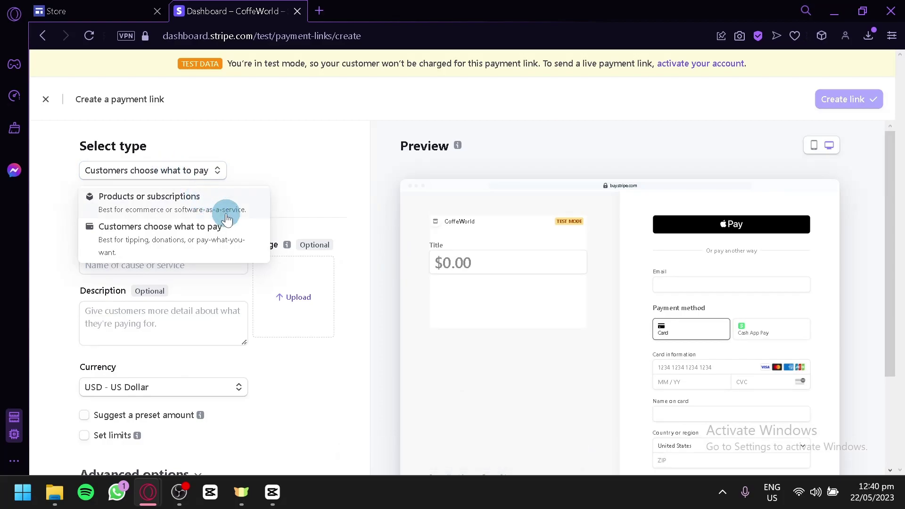
{"action": "left_click", "coordinate": [172, 194]}
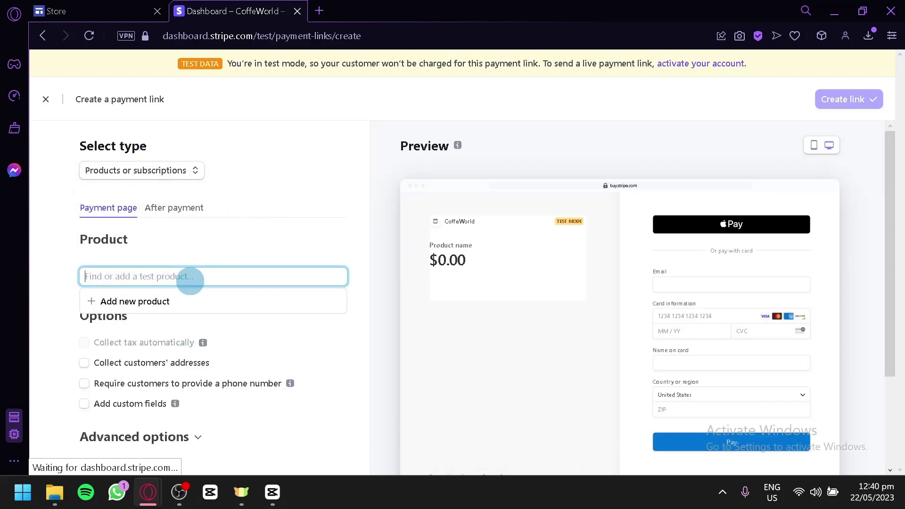
Add a new one-time product named "Digital product" priced at 1,000.00 USD to the payment link
{"action": "type", "text": "Digital product"}
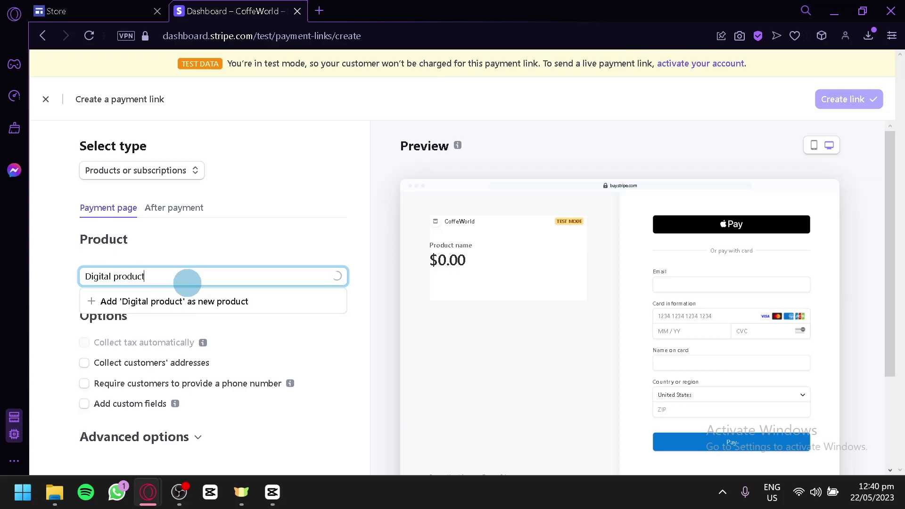
{"action": "left_click", "coordinate": [162, 302]}
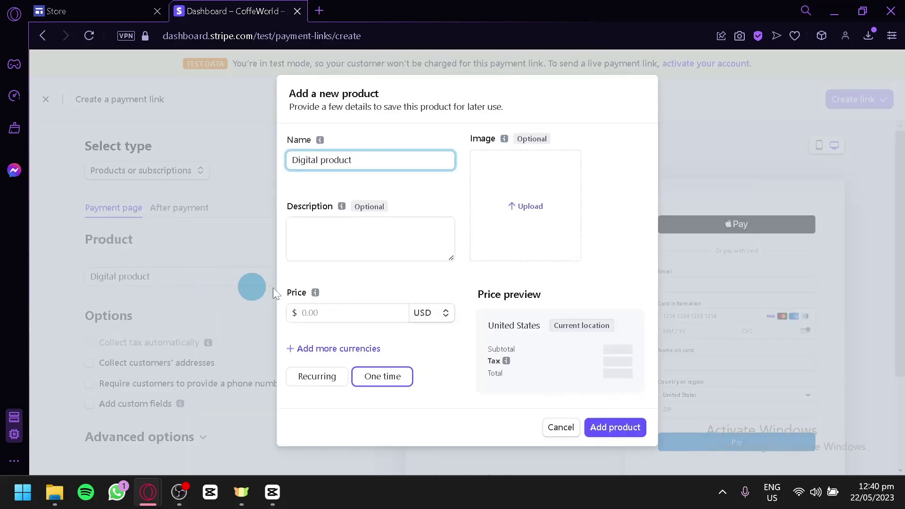
{"action": "left_click", "coordinate": [363, 232]}
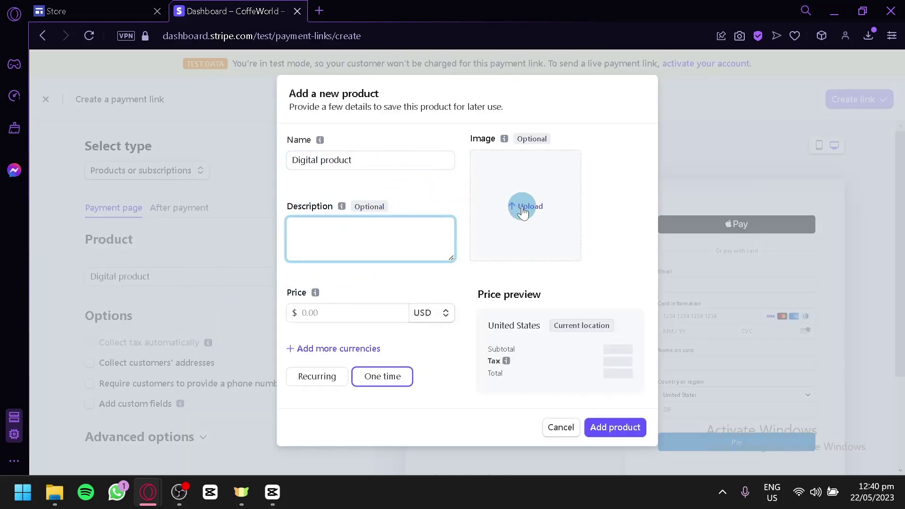
{"action": "left_click", "coordinate": [362, 312]}
{"action": "type", "text": "10"}
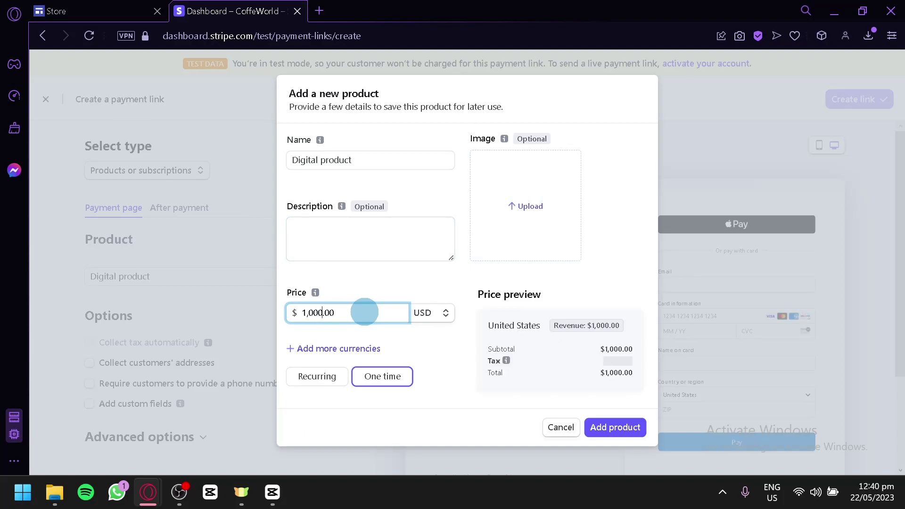
{"action": "left_click", "coordinate": [544, 359]}
{"action": "left_click", "coordinate": [615, 428]}
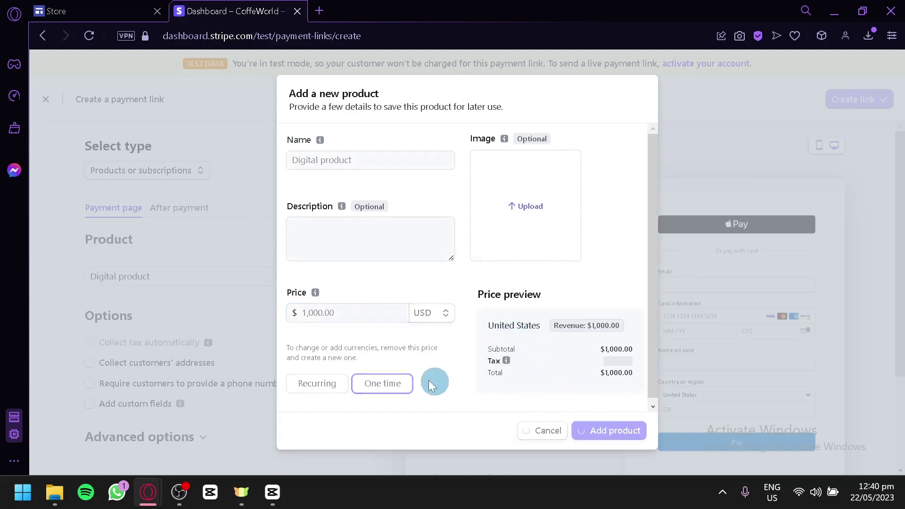
Edit the Digital product to use the downloaded black cargo pants picture as its image and save it
{"action": "scroll", "coordinate": [311, 304], "scroll_direction": "down", "scroll_amount": 2}
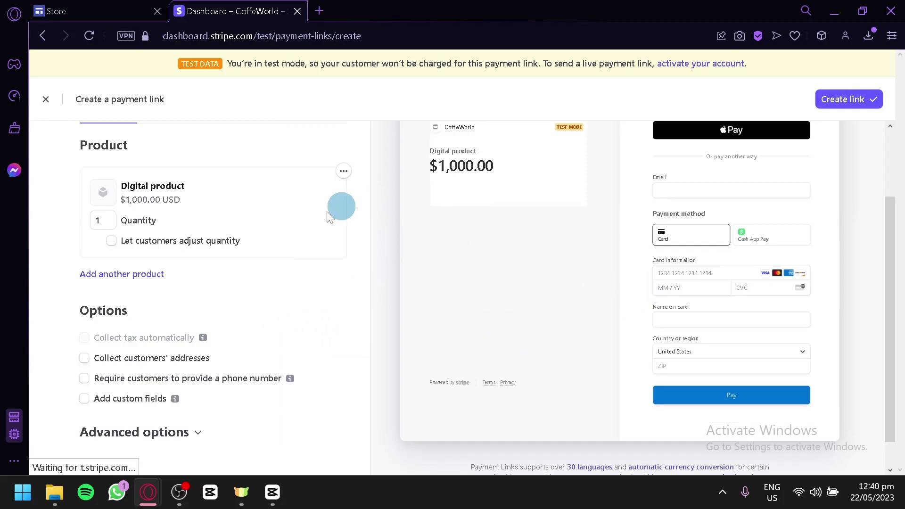
{"action": "left_click", "coordinate": [345, 173]}
{"action": "left_click", "coordinate": [307, 197]}
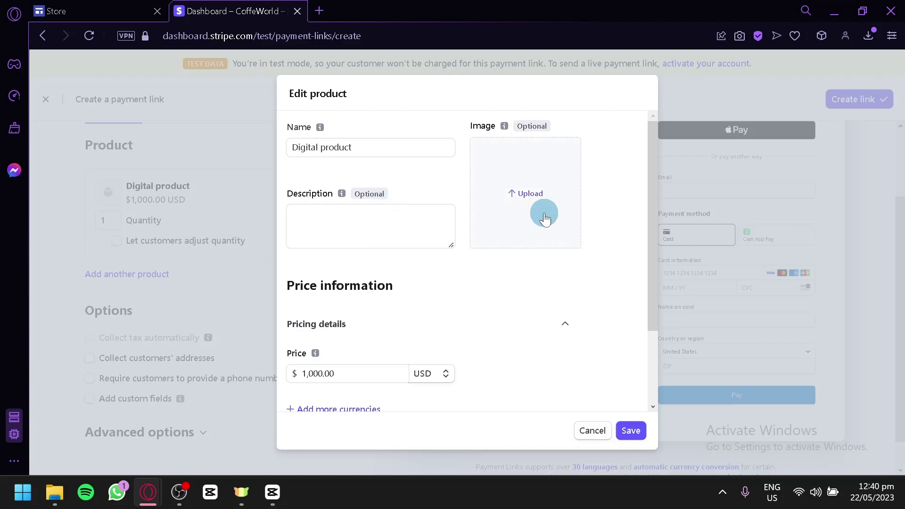
{"action": "left_click", "coordinate": [544, 216]}
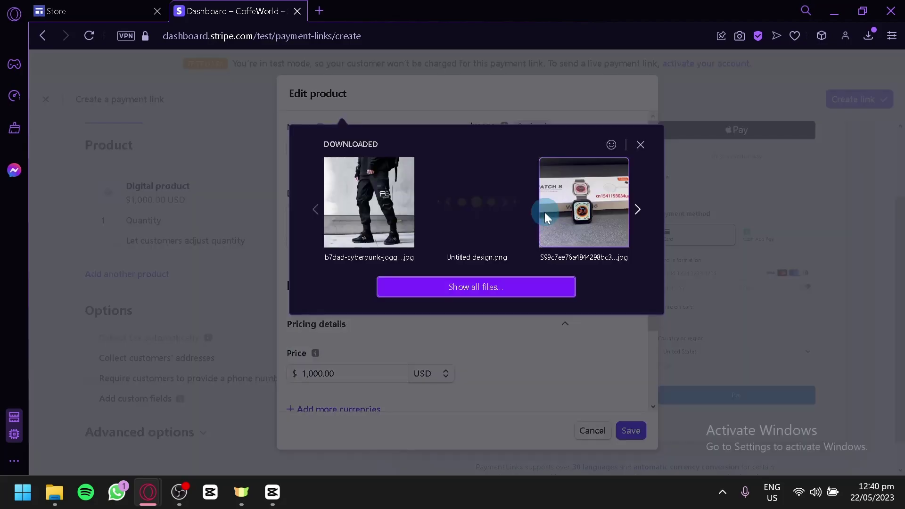
{"action": "left_click", "coordinate": [399, 207]}
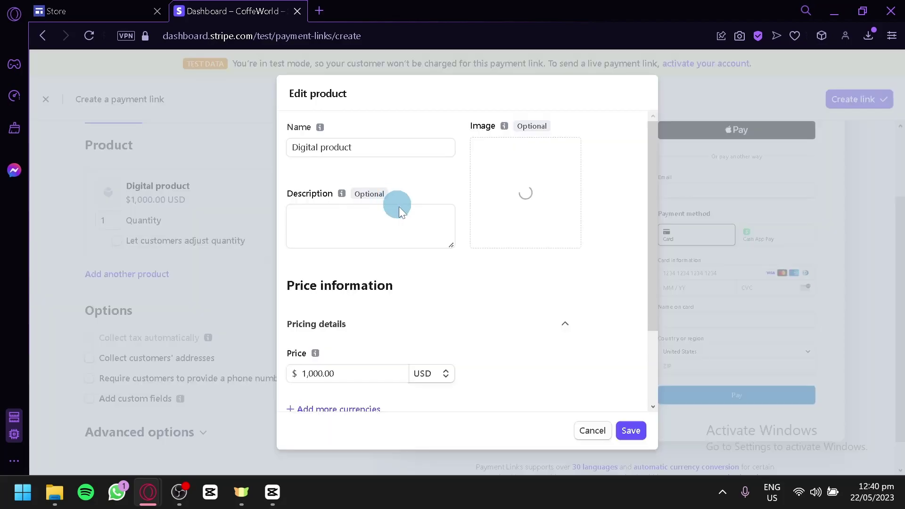
{"action": "left_click", "coordinate": [631, 431]}
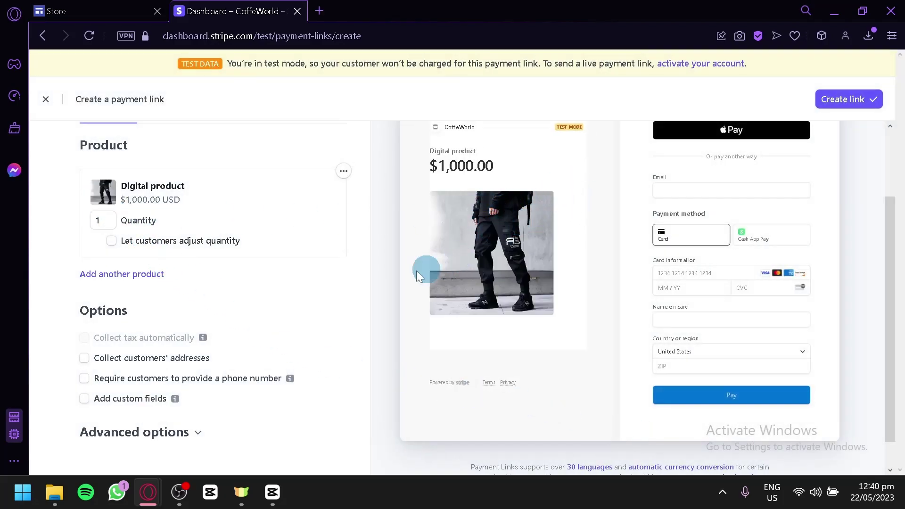
Expand the advanced options to look through the link settings and create the payment link
{"action": "scroll", "coordinate": [184, 299], "scroll_direction": "down", "scroll_amount": 1}
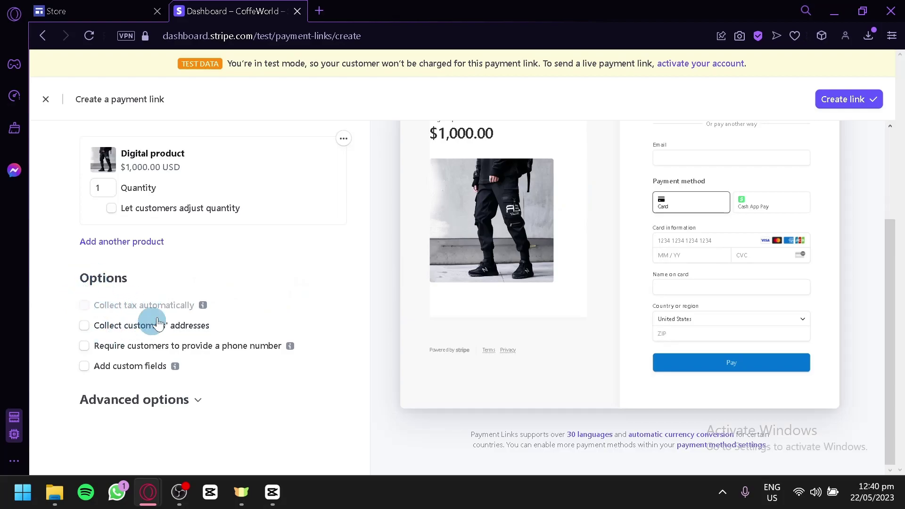
{"action": "left_click", "coordinate": [200, 403]}
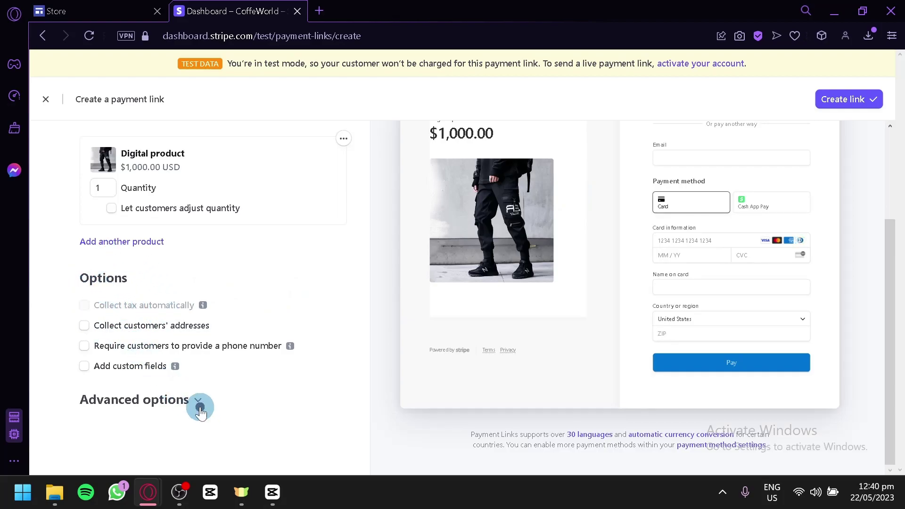
{"action": "scroll", "coordinate": [187, 320], "scroll_direction": "up", "scroll_amount": 5}
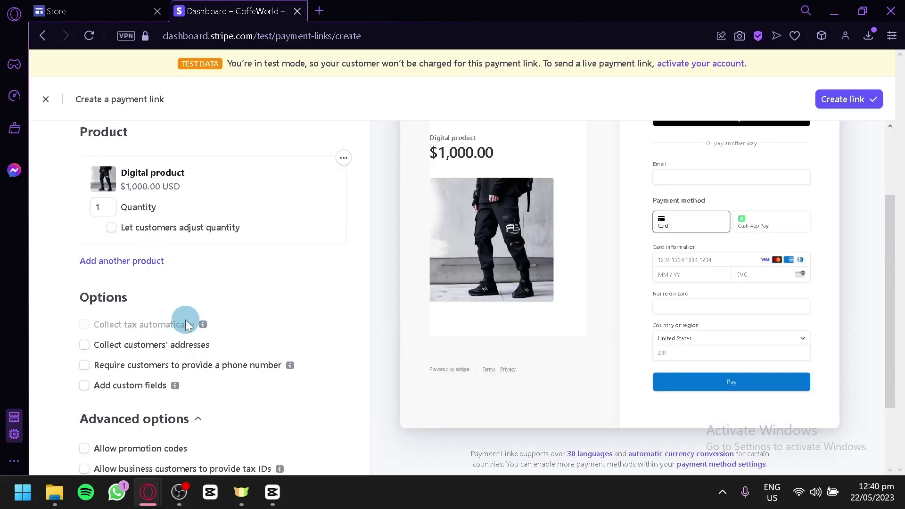
{"action": "left_click", "coordinate": [825, 110]}
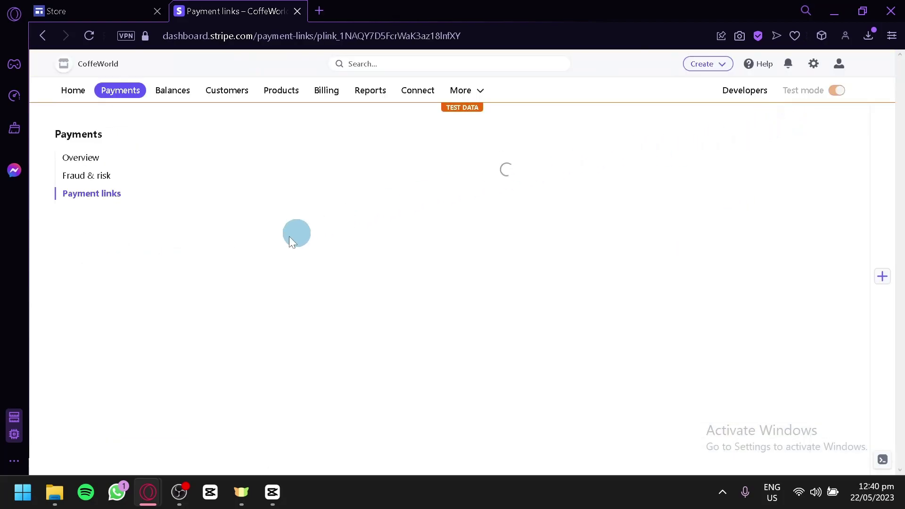
Open the payment link's buy button setup, preview the Button layout, and copy the embed code for the Card layout
{"action": "scroll", "coordinate": [351, 288], "scroll_direction": "down", "scroll_amount": 4}
{"action": "scroll", "coordinate": [352, 289], "scroll_direction": "up", "scroll_amount": 4}
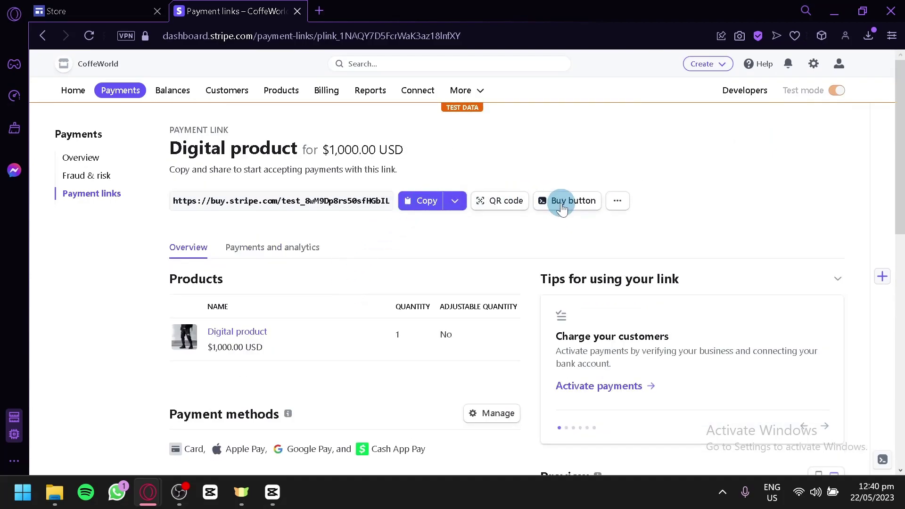
{"action": "left_click", "coordinate": [560, 206]}
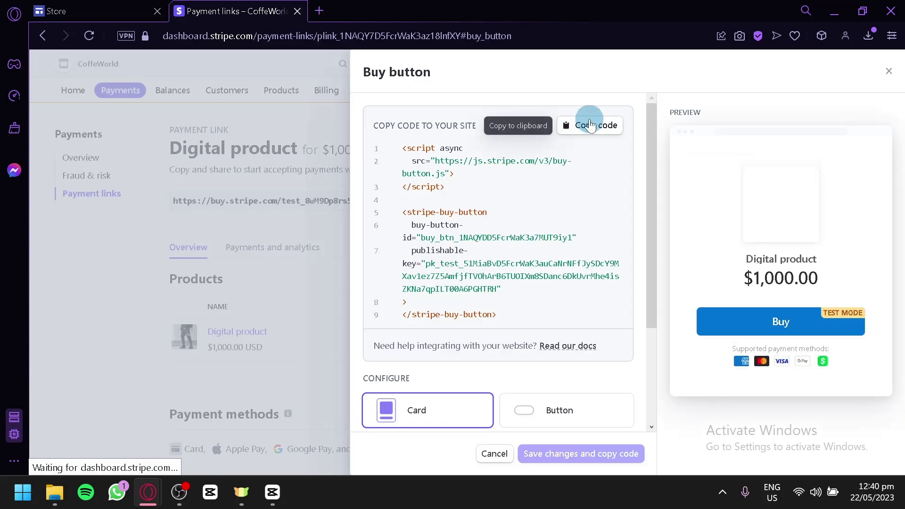
{"action": "left_click", "coordinate": [531, 406]}
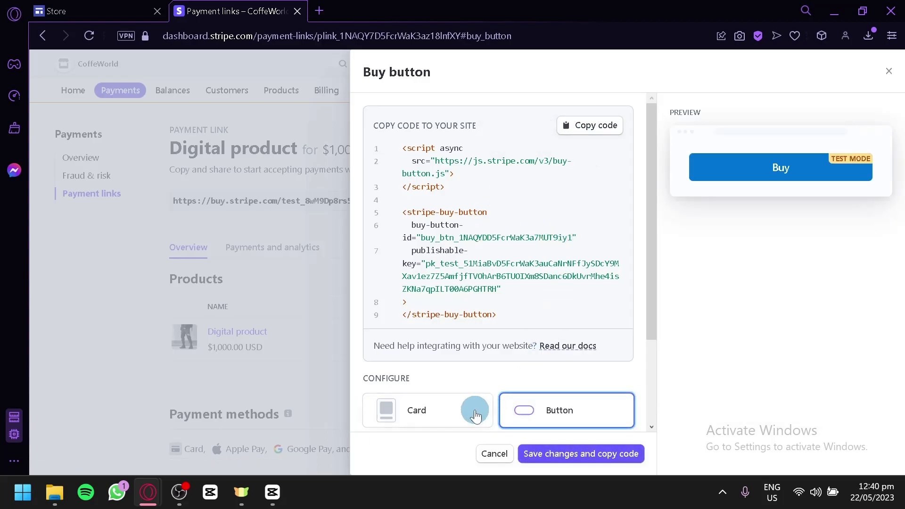
{"action": "left_click", "coordinate": [443, 414]}
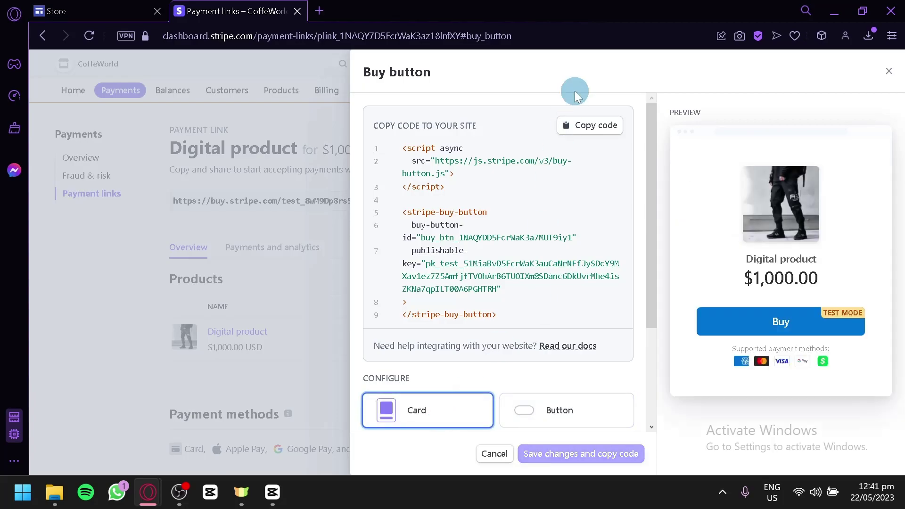
{"action": "left_click", "coordinate": [594, 125]}
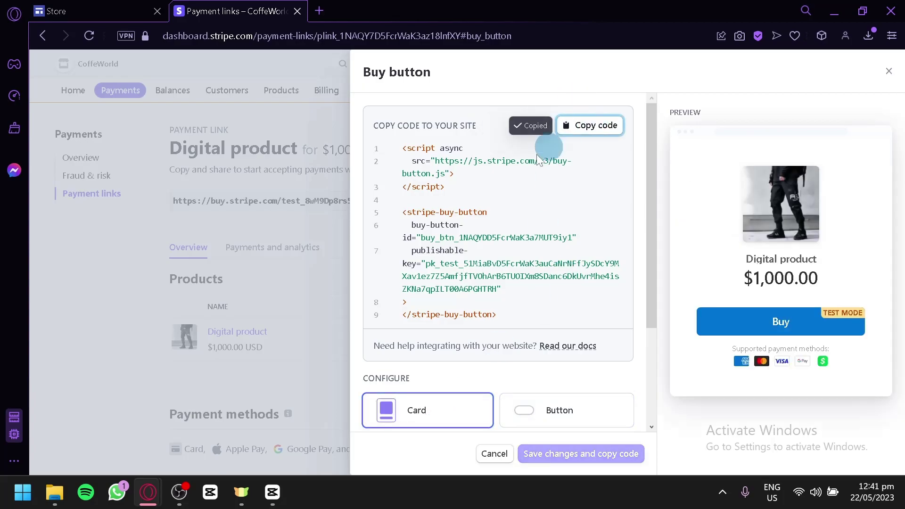
Switch to the Google Sites editor and embed the copied buy button code, including its publishable API key, beneath the Description text
{"action": "left_click", "coordinate": [89, 7]}
{"action": "double_click", "coordinate": [579, 278]}
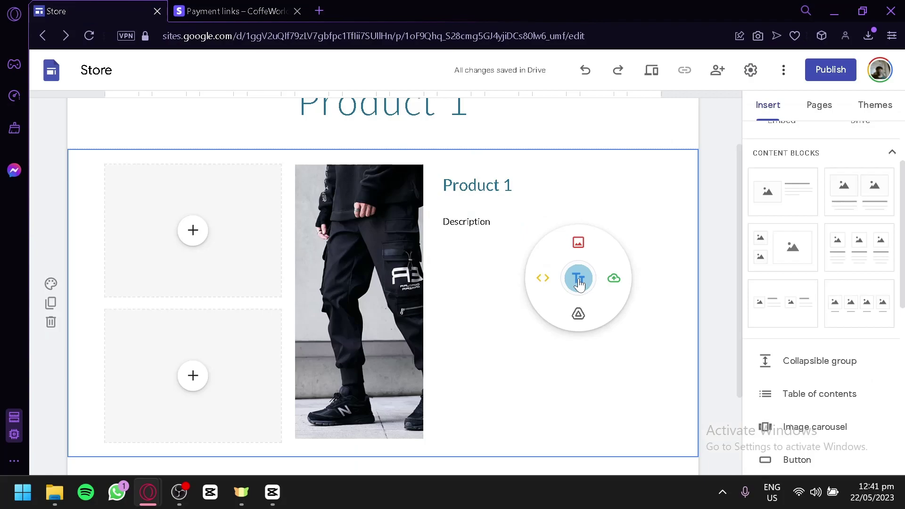
{"action": "left_click", "coordinate": [546, 278]}
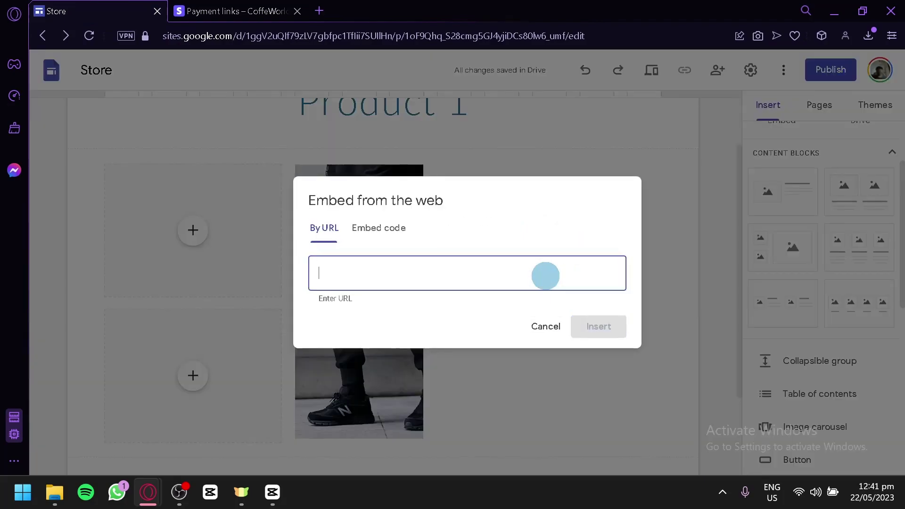
{"action": "key", "text": "ctrl+v"}
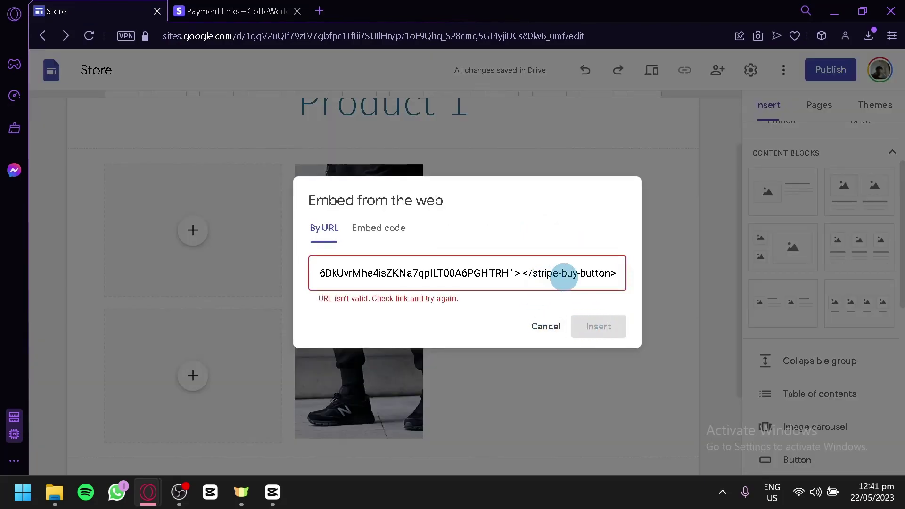
{"action": "left_click", "coordinate": [371, 228]}
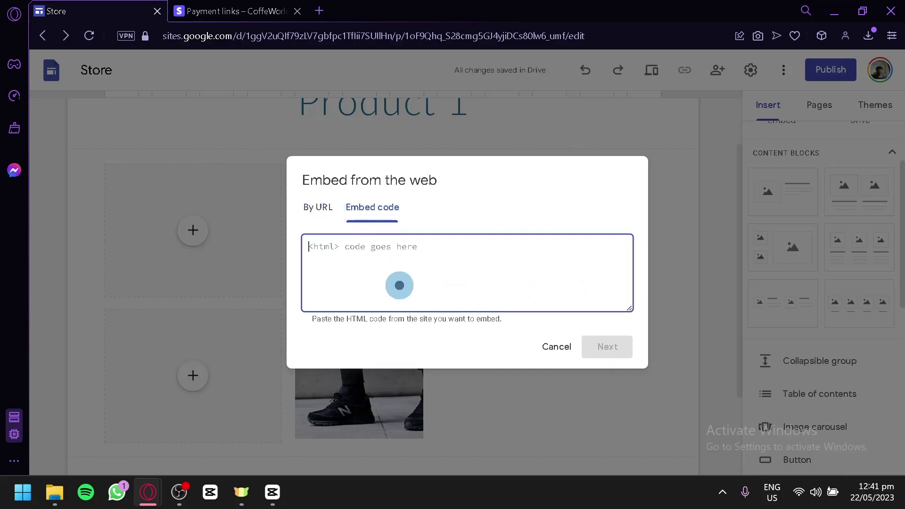
{"action": "key", "text": "ctrl+v"}
{"action": "left_click", "coordinate": [607, 347]}
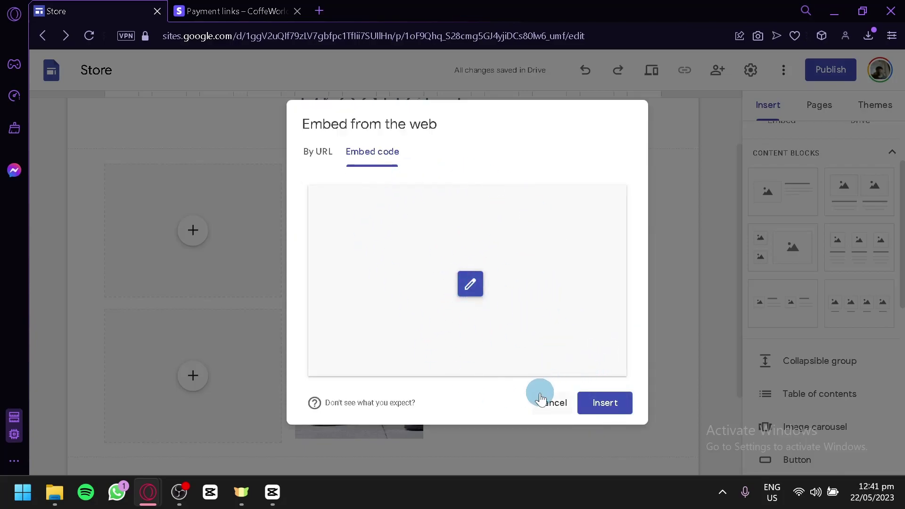
{"action": "left_click", "coordinate": [604, 403]}
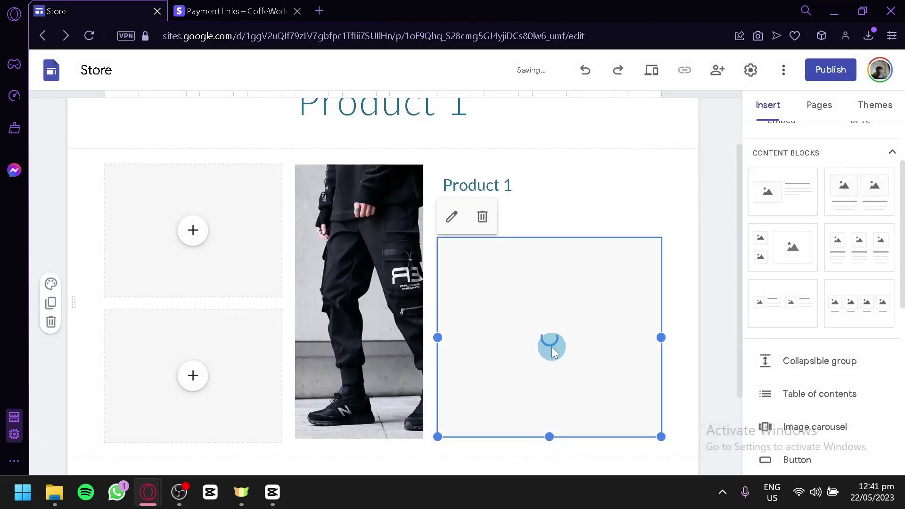
Examine the embedded buy card beside the tall picture and review the payment link's details in the Stripe dashboard
{"action": "scroll", "coordinate": [550, 349], "scroll_direction": "down", "scroll_amount": 2}
{"action": "scroll", "coordinate": [528, 401], "scroll_direction": "up", "scroll_amount": 2}
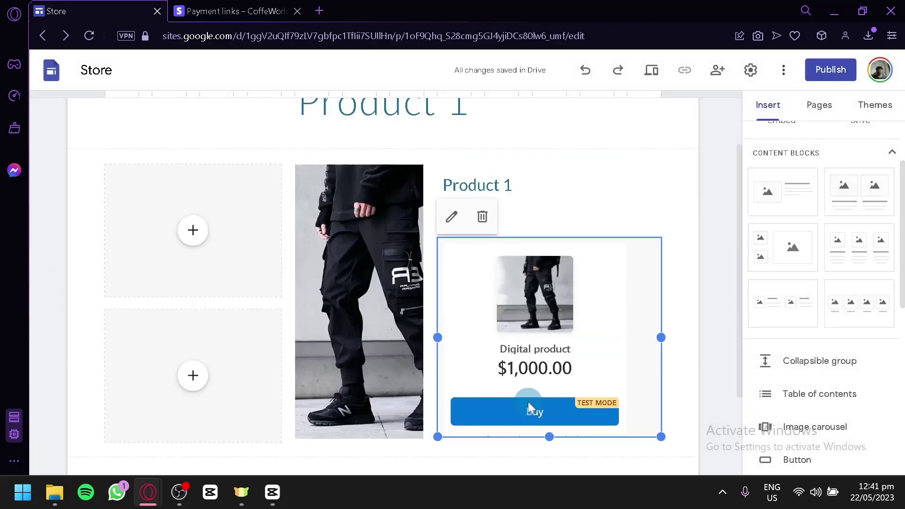
{"action": "left_click", "coordinate": [611, 204]}
{"action": "left_click", "coordinate": [625, 222]}
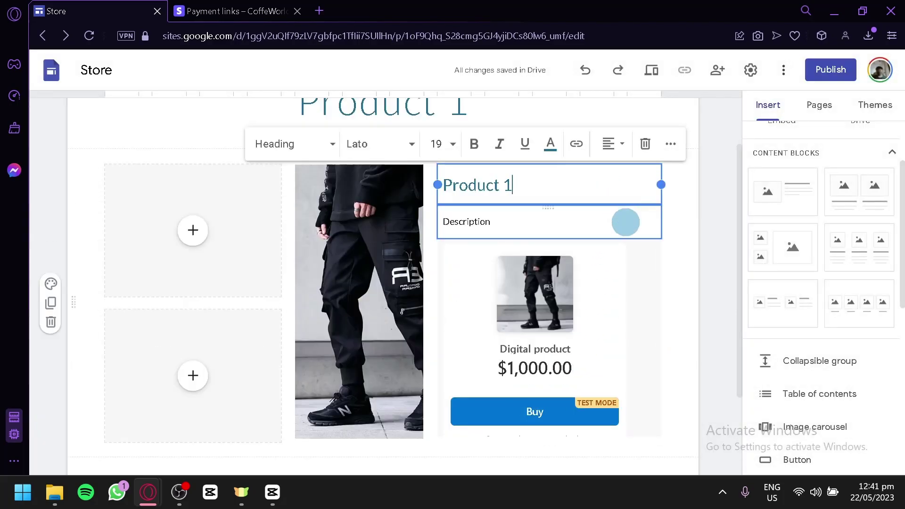
{"action": "left_click", "coordinate": [672, 329]}
{"action": "left_click", "coordinate": [661, 329]}
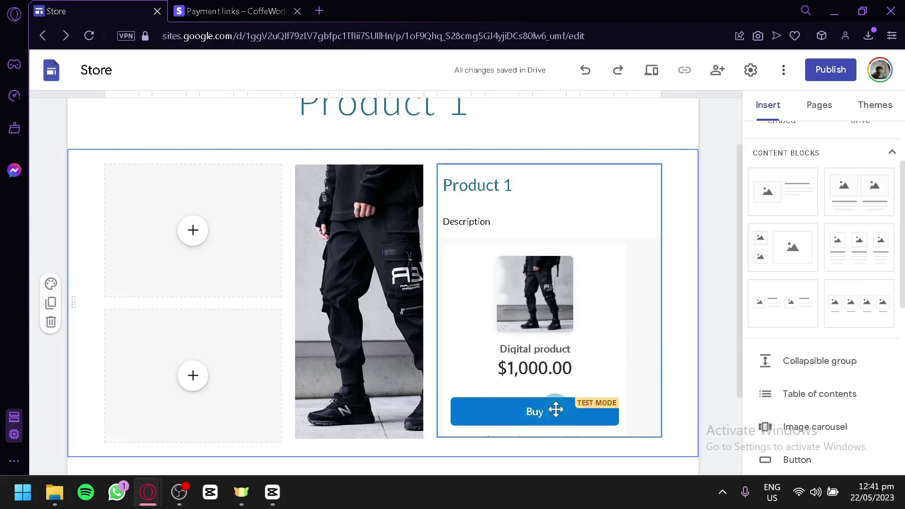
{"action": "left_click", "coordinate": [249, 11]}
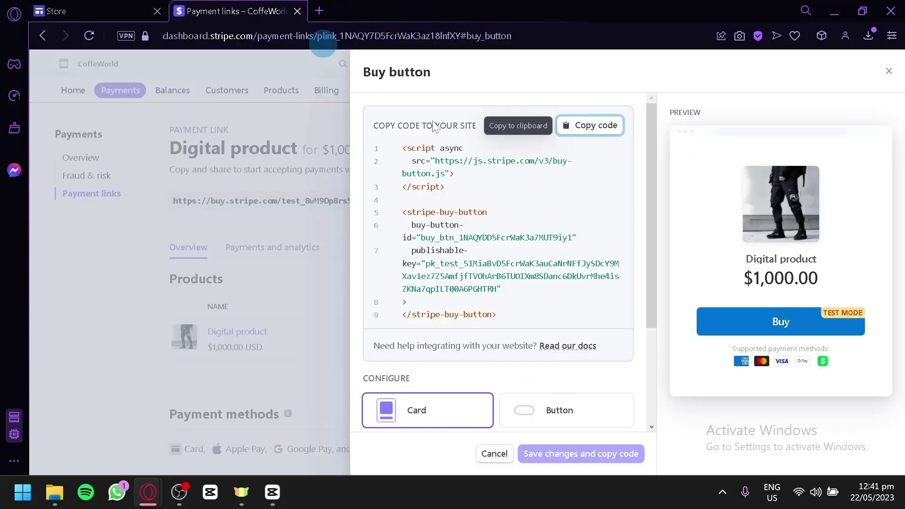
{"action": "left_click", "coordinate": [232, 141]}
{"action": "scroll", "coordinate": [457, 250], "scroll_direction": "down", "scroll_amount": 6}
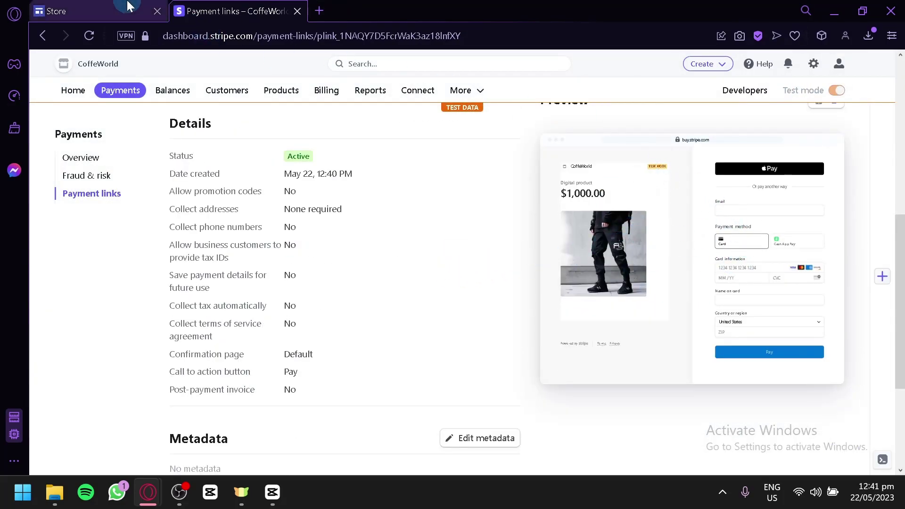
Switch back to the Google Sites editor and publish the store with the web address "prdocut-testing"
{"action": "left_click", "coordinate": [73, 9]}
{"action": "left_click", "coordinate": [822, 80]}
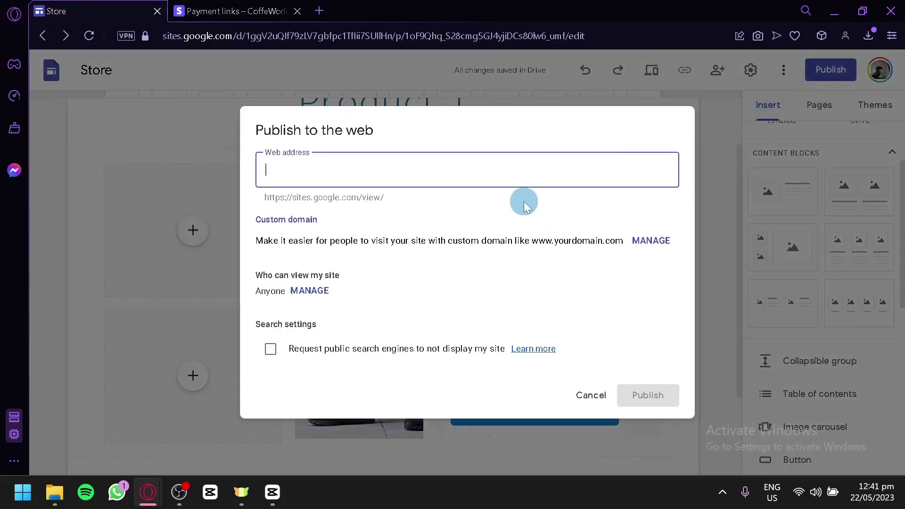
{"action": "type", "text": "prdocut-testing"}
{"action": "left_click", "coordinate": [653, 402]}
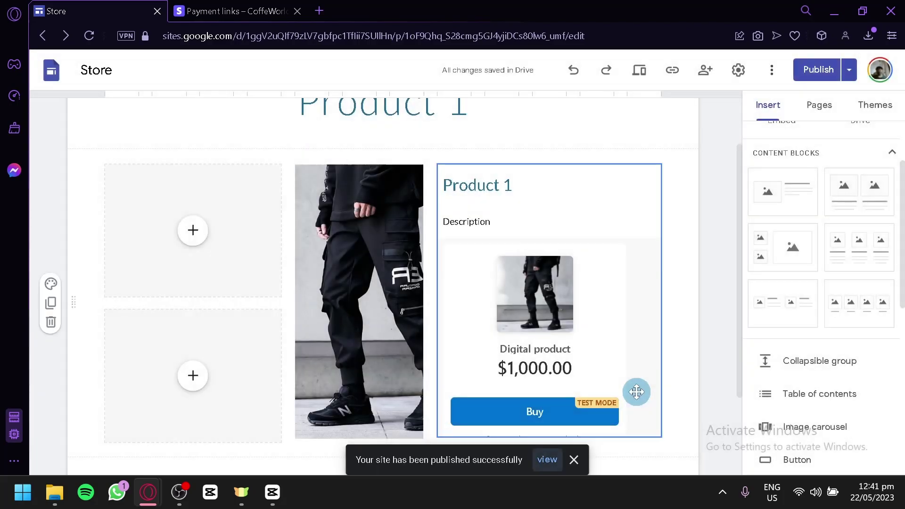
Open the published store and examine its Product 1 page, including the picture and the embedded buy card
{"action": "left_click", "coordinate": [547, 457]}
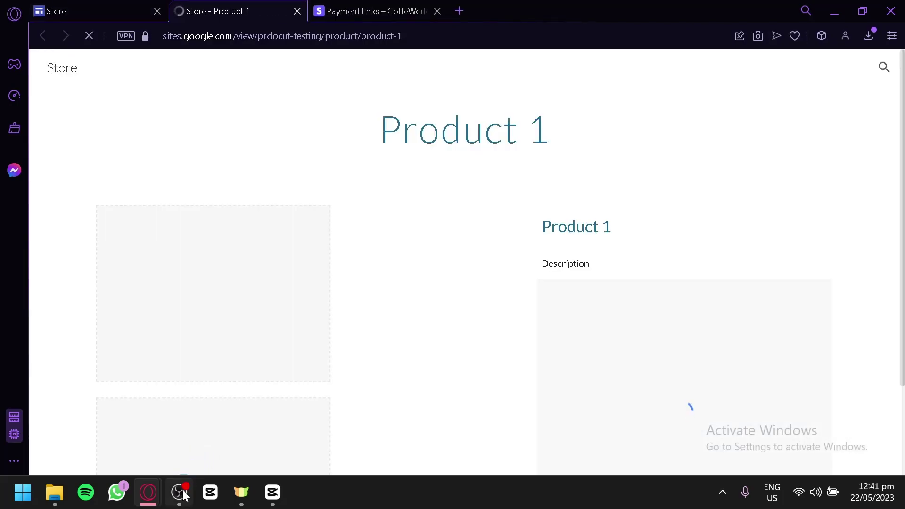
{"action": "left_click", "coordinate": [180, 500]}
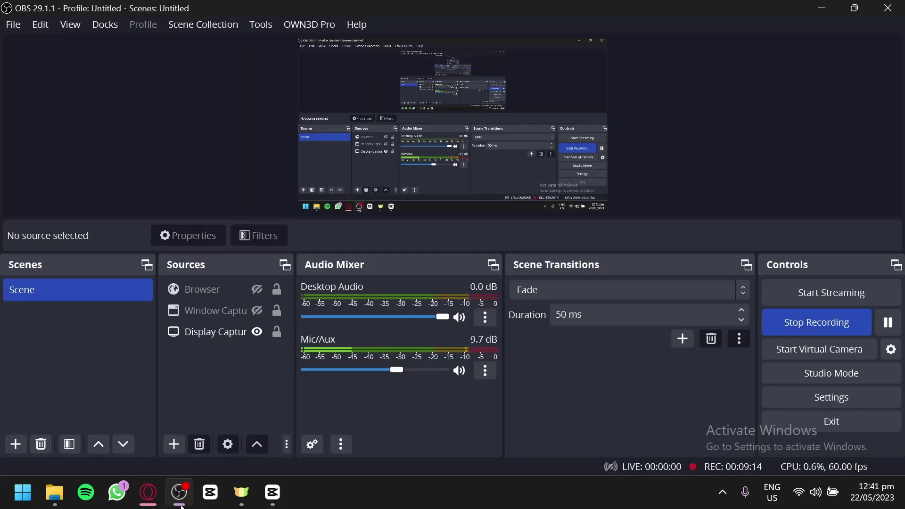
{"action": "left_click", "coordinate": [180, 501]}
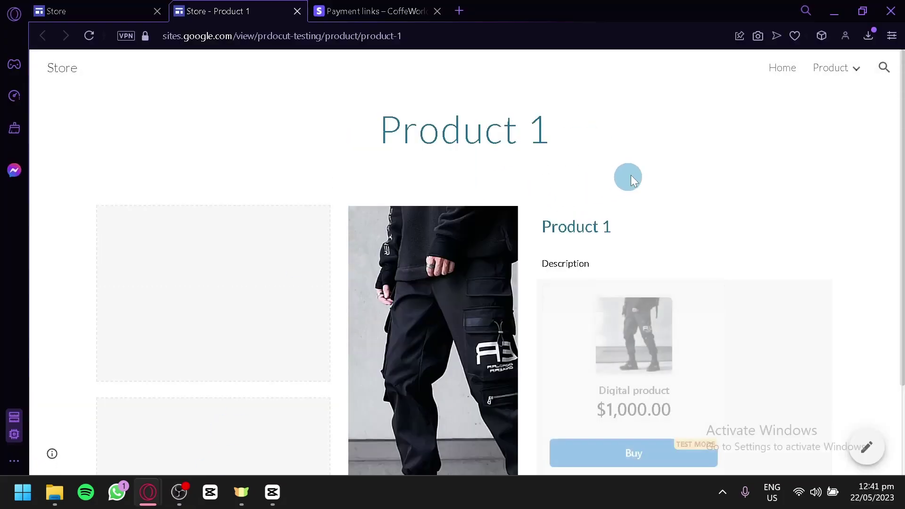
{"action": "left_click", "coordinate": [783, 67]}
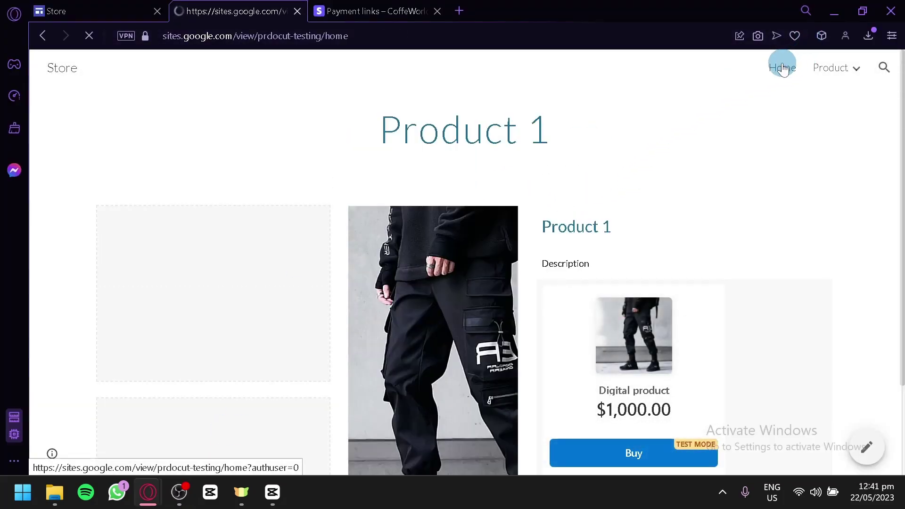
{"action": "left_click", "coordinate": [37, 31]}
{"action": "scroll", "coordinate": [632, 222], "scroll_direction": "down", "scroll_amount": 2}
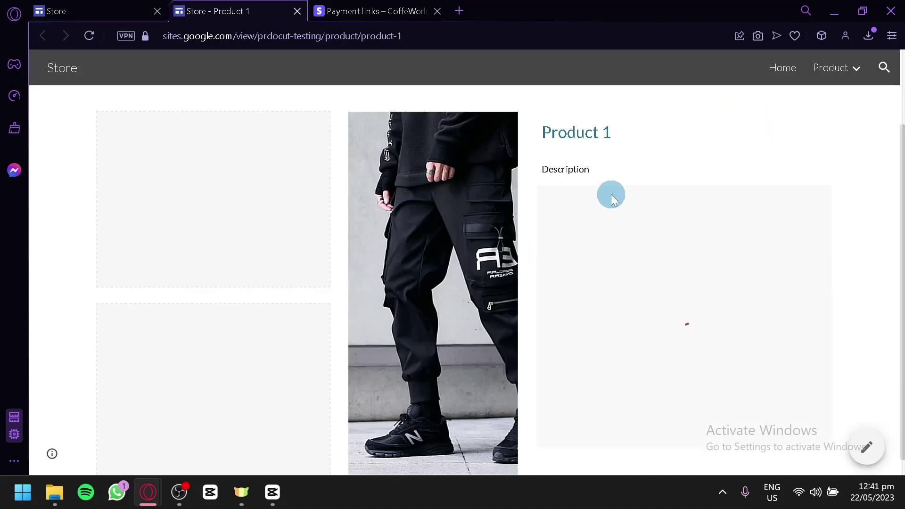
{"action": "scroll", "coordinate": [543, 161], "scroll_direction": "up", "scroll_amount": 2}
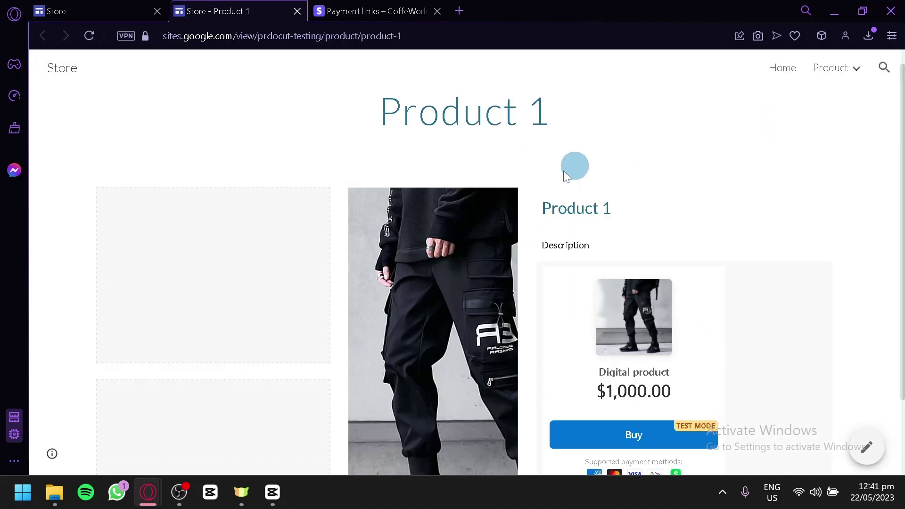
{"action": "scroll", "coordinate": [283, 250], "scroll_direction": "down", "scroll_amount": 2}
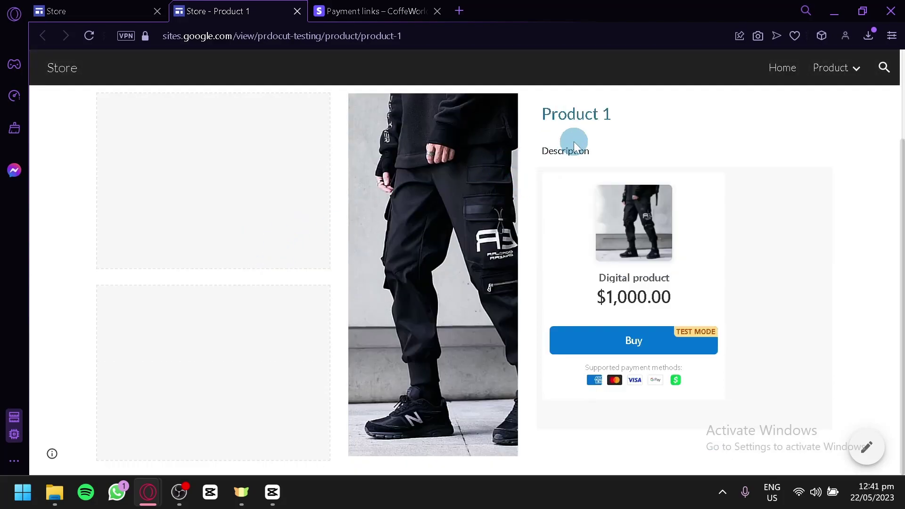
Open the Stripe checkout from the product's Buy button and review its contact and payment fields without filling them in
{"action": "left_click", "coordinate": [630, 339]}
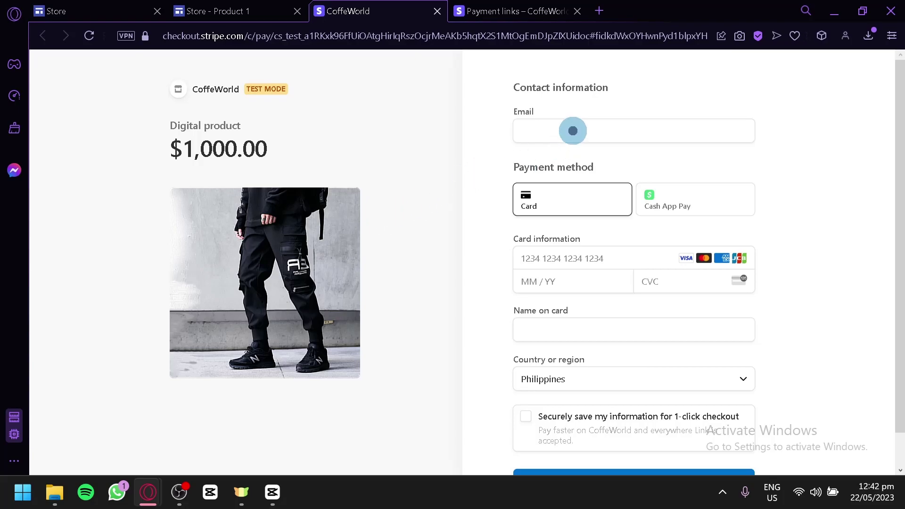
{"action": "left_click", "coordinate": [573, 130]}
{"action": "left_click", "coordinate": [505, 138]}
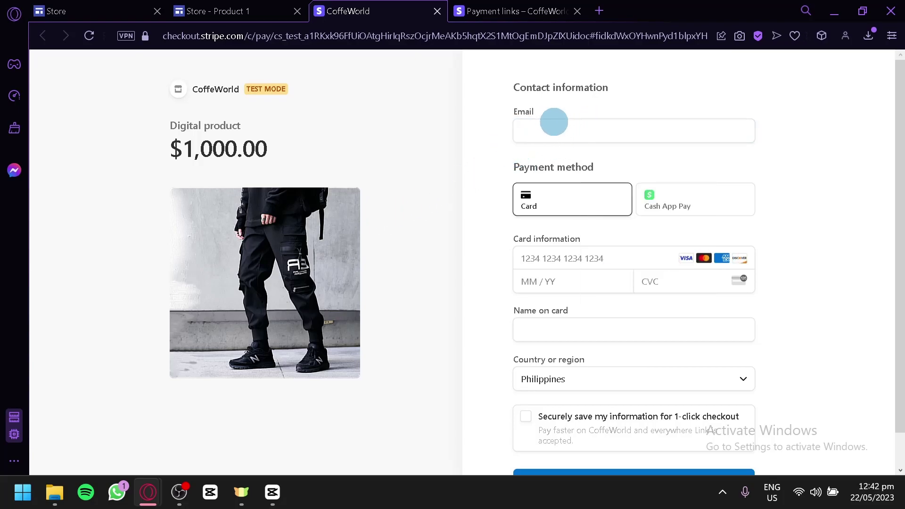
{"action": "scroll", "coordinate": [717, 236], "scroll_direction": "down", "scroll_amount": 2}
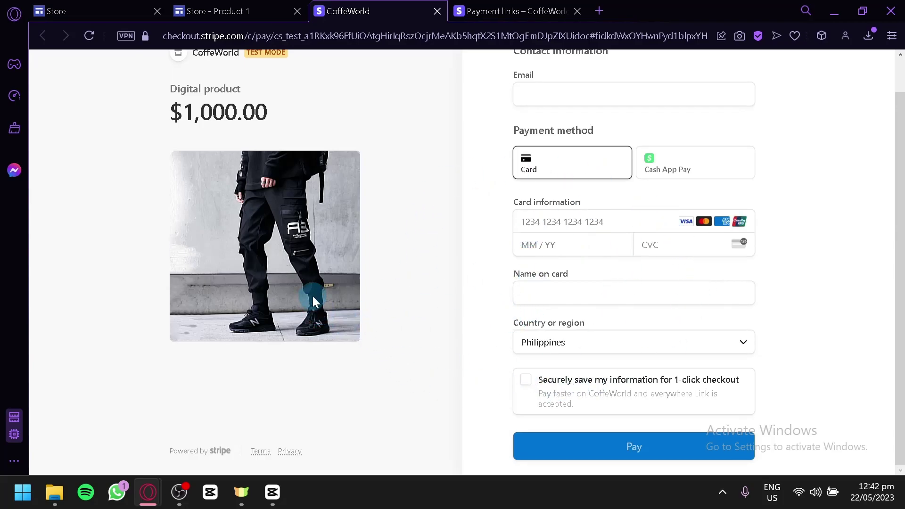
{"action": "scroll", "coordinate": [401, 236], "scroll_direction": "up", "scroll_amount": 2}
Switch to the Stripe dashboard and review the Digital product payment link's overview, payment methods, details and metadata
{"action": "left_click", "coordinate": [503, 10]}
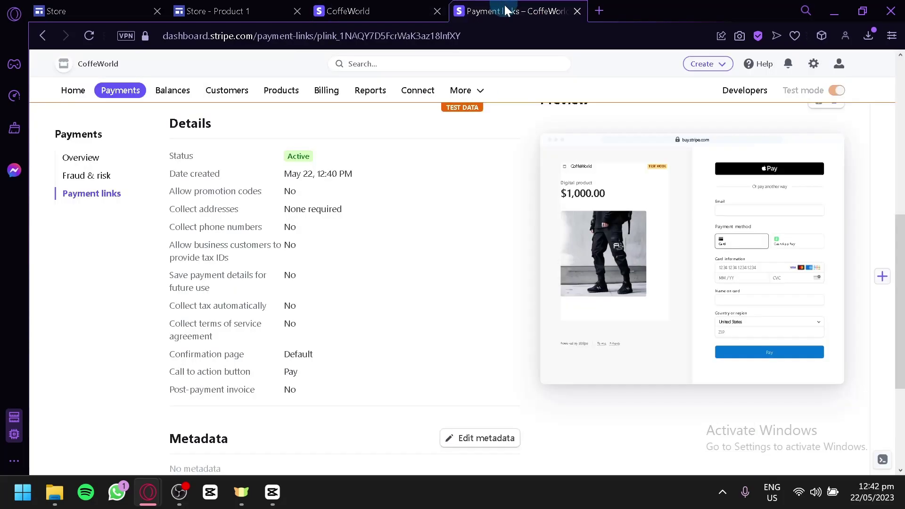
{"action": "scroll", "coordinate": [313, 226], "scroll_direction": "up", "scroll_amount": 8}
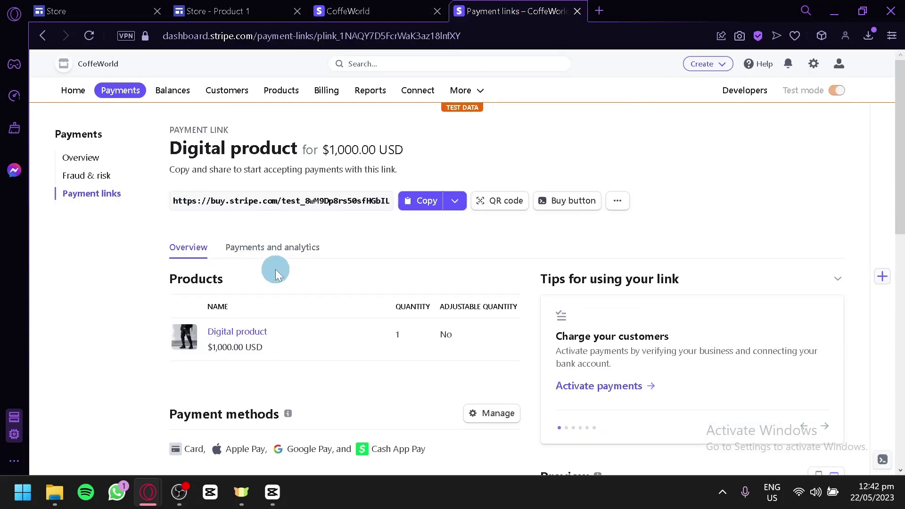
{"action": "scroll", "coordinate": [277, 274], "scroll_direction": "down", "scroll_amount": 8}
{"action": "scroll", "coordinate": [275, 270], "scroll_direction": "down", "scroll_amount": 3}
{"action": "scroll", "coordinate": [303, 267], "scroll_direction": "up", "scroll_amount": 6}
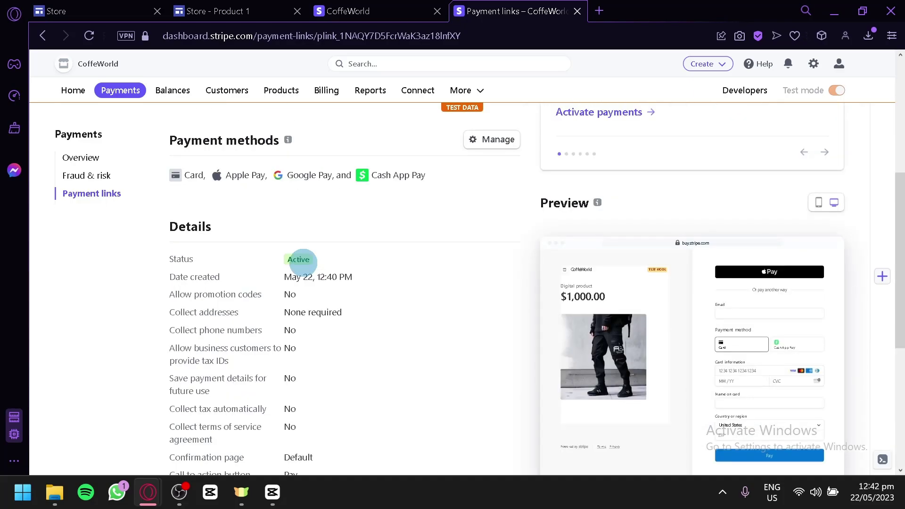
{"action": "scroll", "coordinate": [304, 264], "scroll_direction": "down", "scroll_amount": 6}
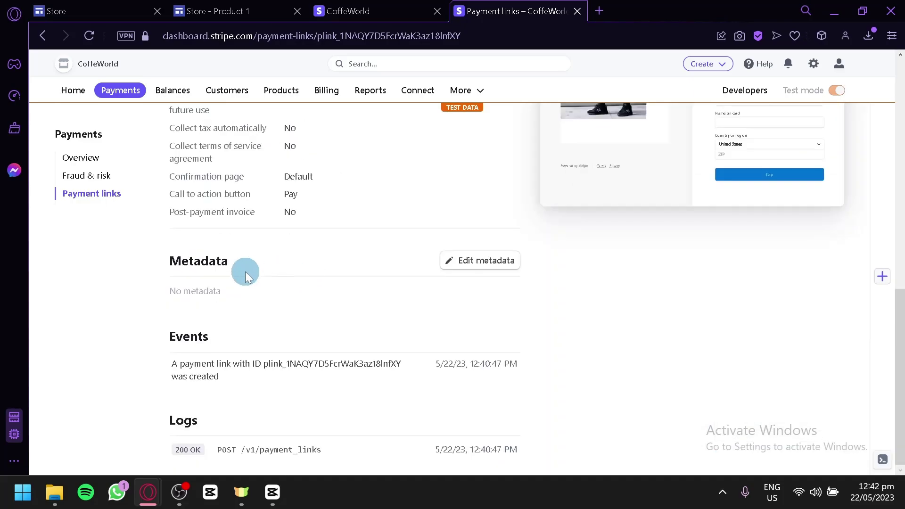
Return to the Google Sites editor and view the Product 1 page from its header
{"action": "left_click", "coordinate": [264, 9]}
{"action": "left_click", "coordinate": [108, 6]}
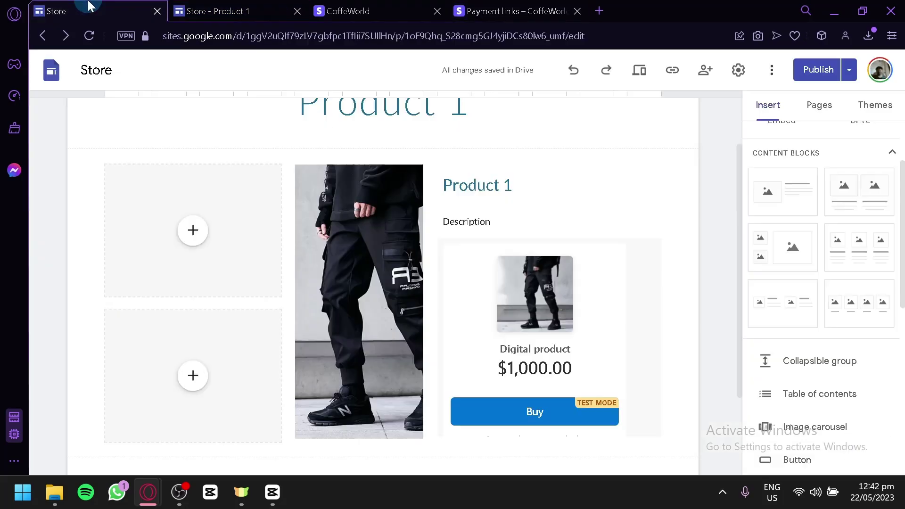
{"action": "scroll", "coordinate": [472, 225], "scroll_direction": "up", "scroll_amount": 2}
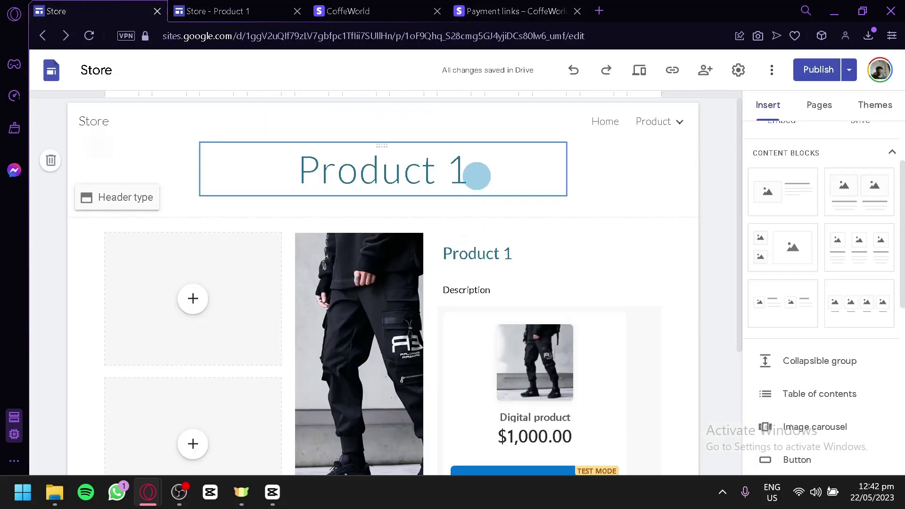